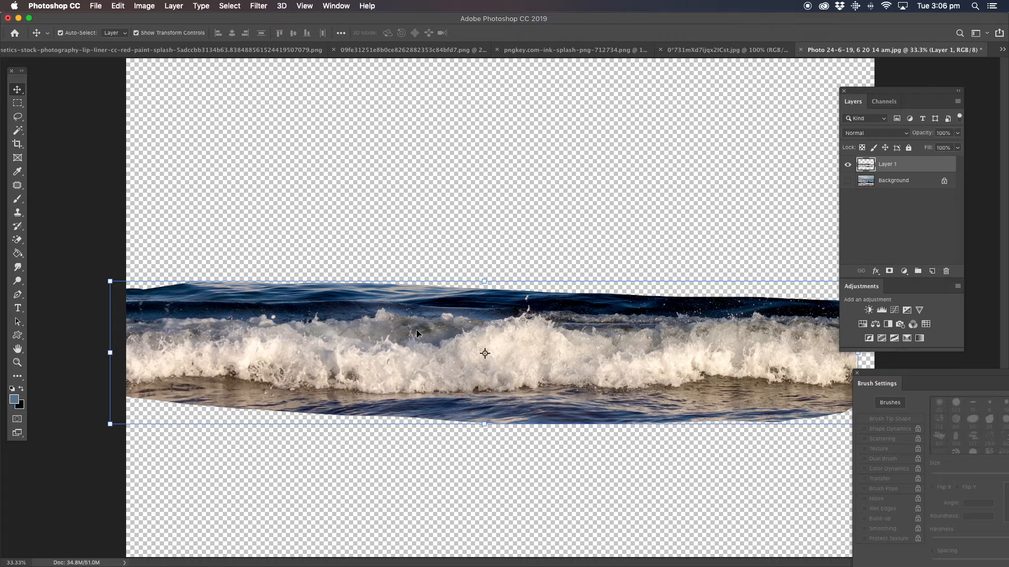
# Step: Nudge the wave cutout on Layer 1 slightly down and right, and compare its blue, green and red channels individually
pyautogui.moveTo(345, 341); pyautogui.dragTo(375, 329)
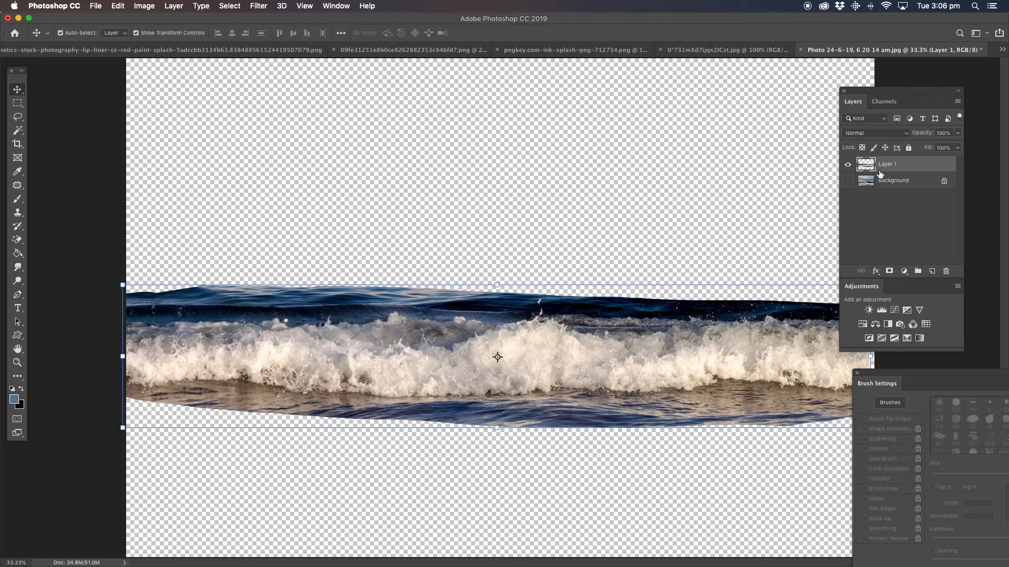
pyautogui.click(885, 102)
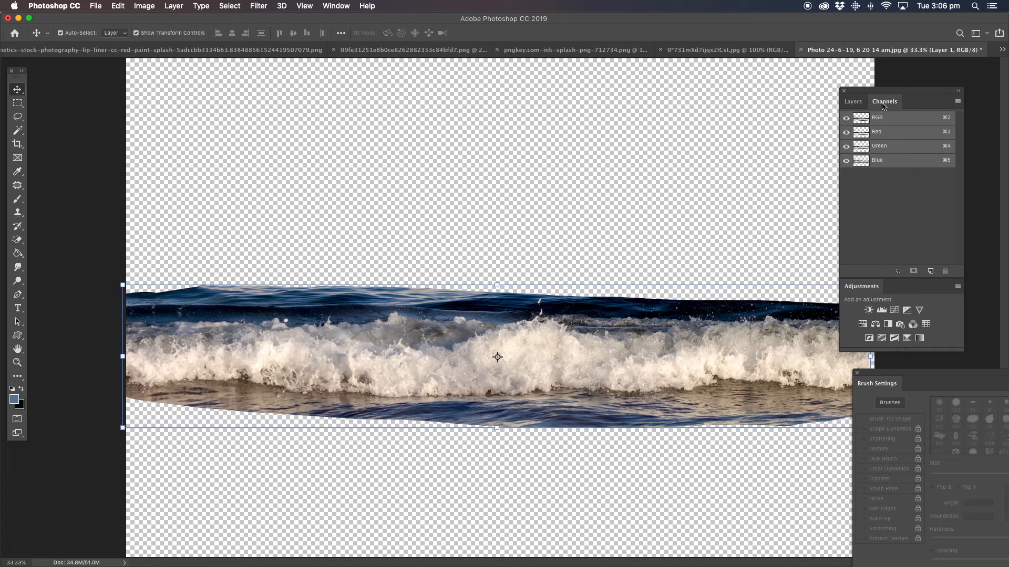
pyautogui.click(877, 160)
pyautogui.click(882, 148)
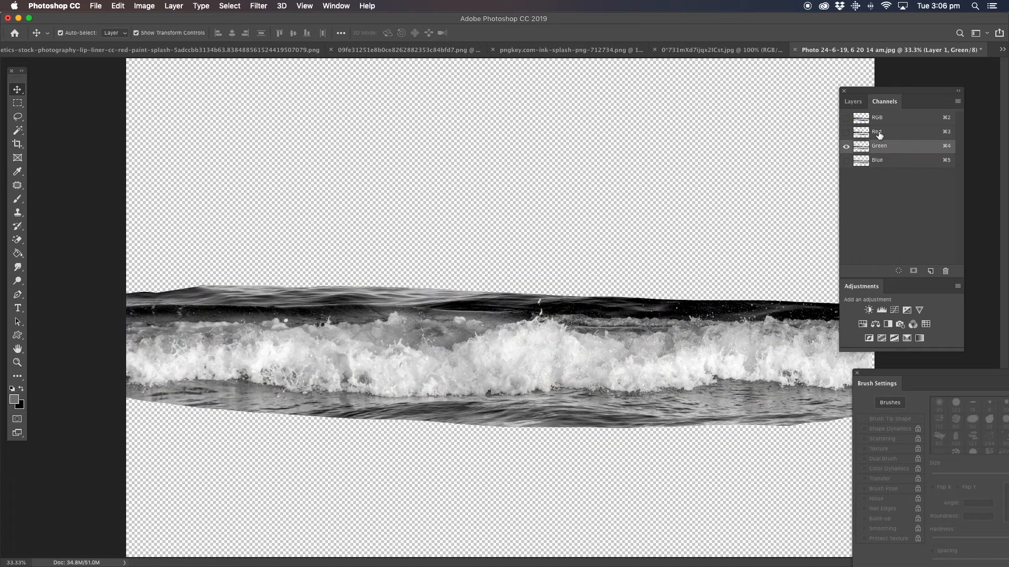
pyautogui.click(877, 134)
pyautogui.click(879, 121)
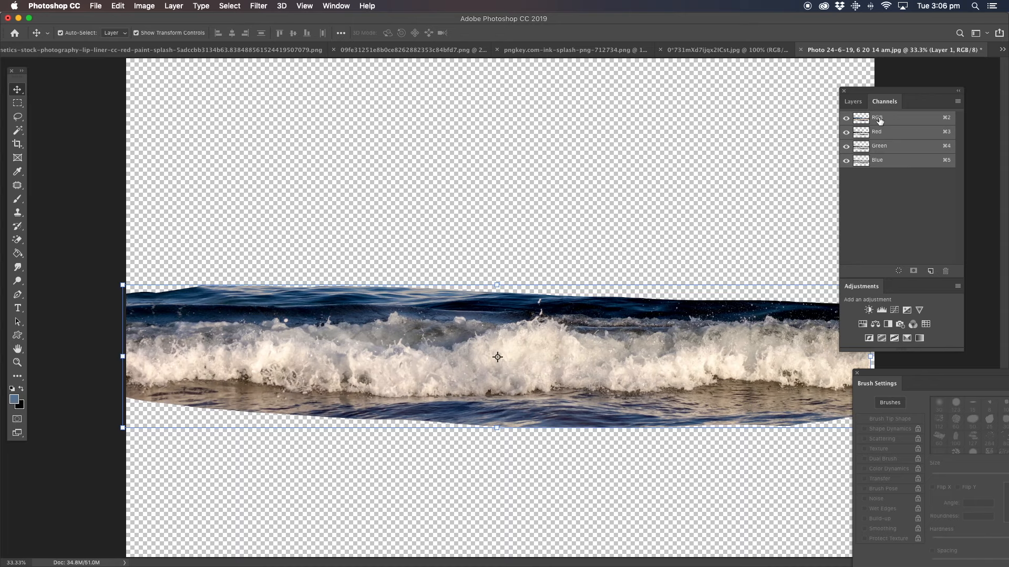
pyautogui.click(878, 162)
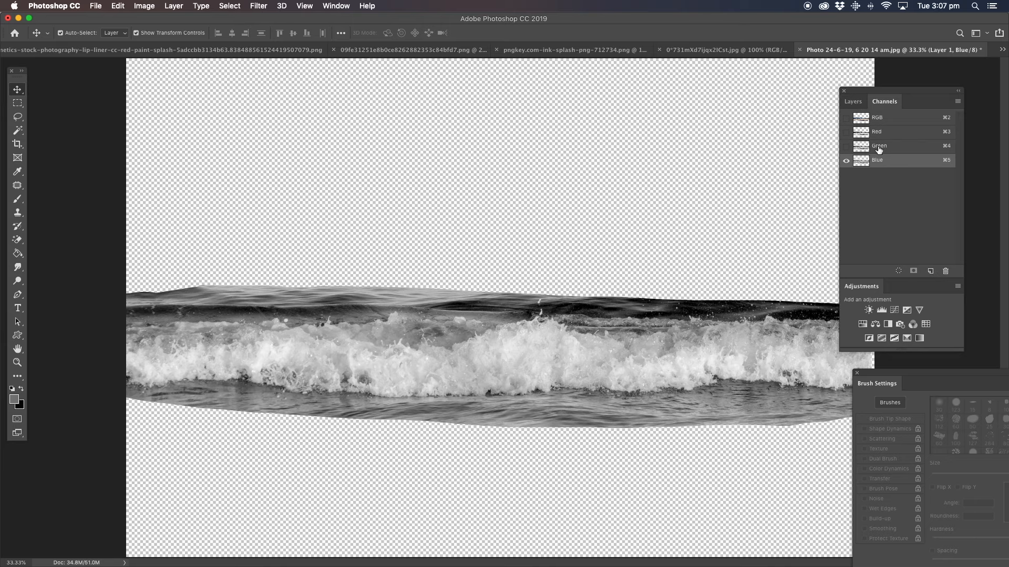
pyautogui.click(878, 150)
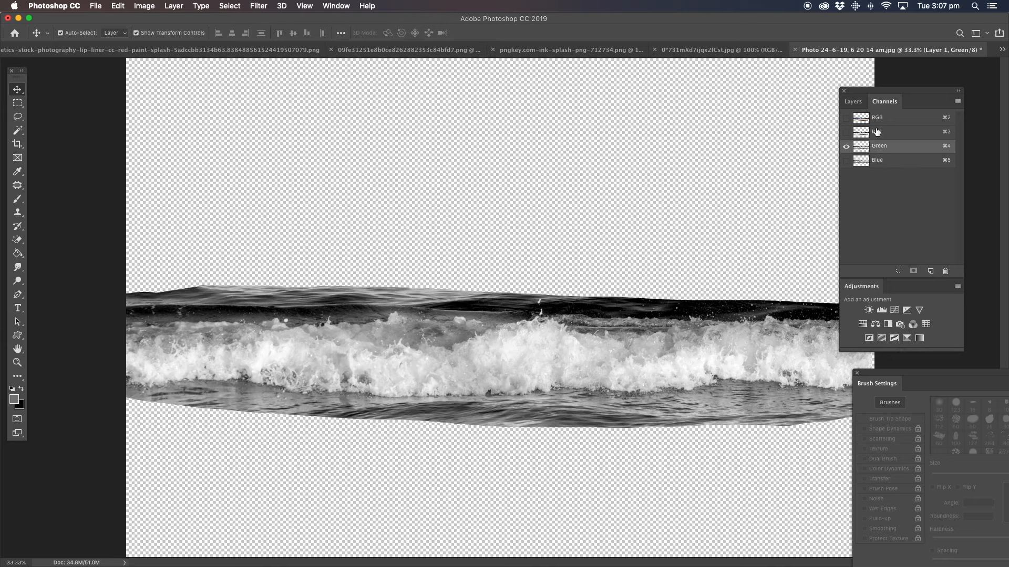
pyautogui.click(876, 135)
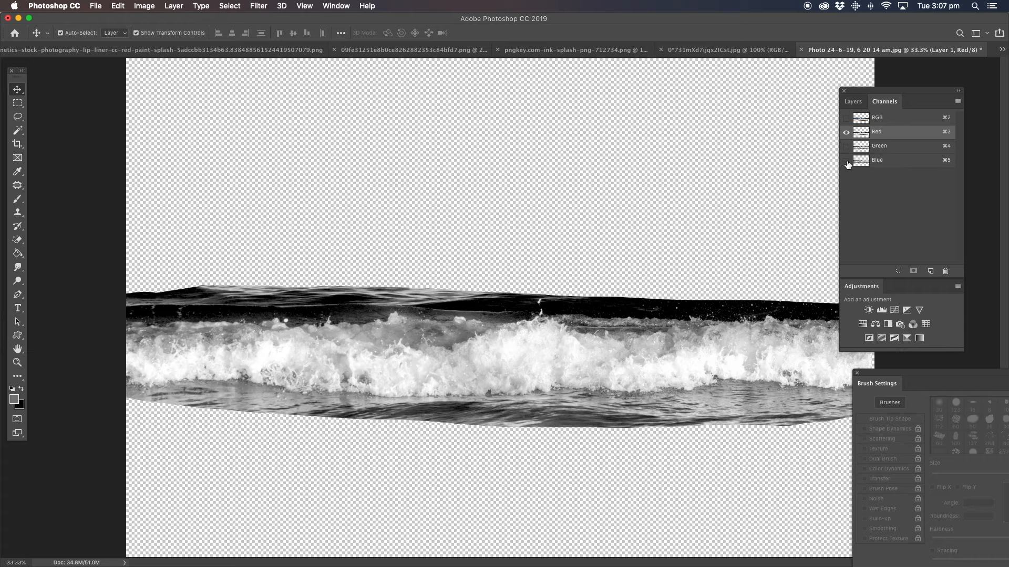
# Step: Duplicate the Red channel as "Red copy" and display only the duplicate
pyautogui.rightClick(879, 136)
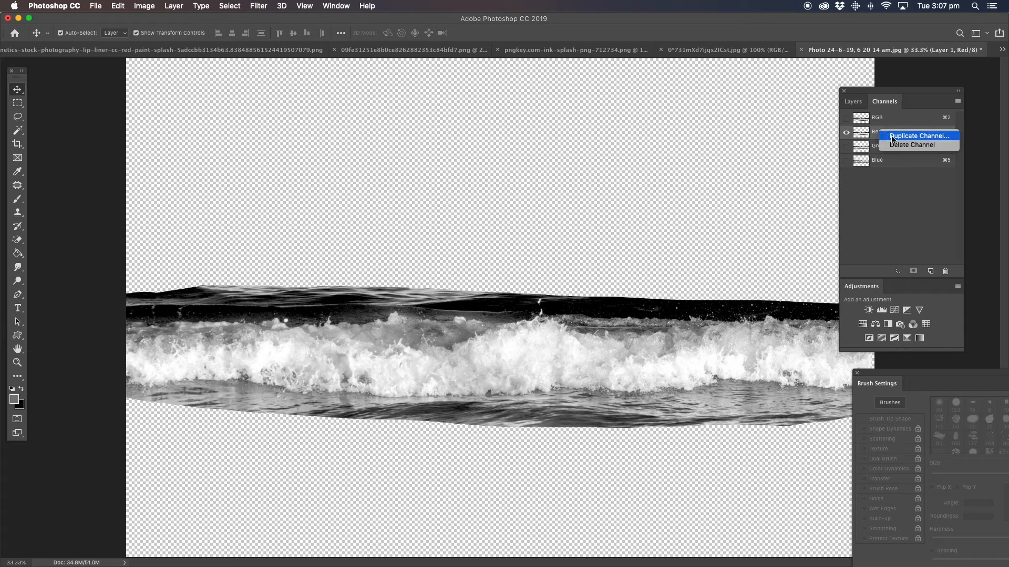
pyautogui.click(893, 135)
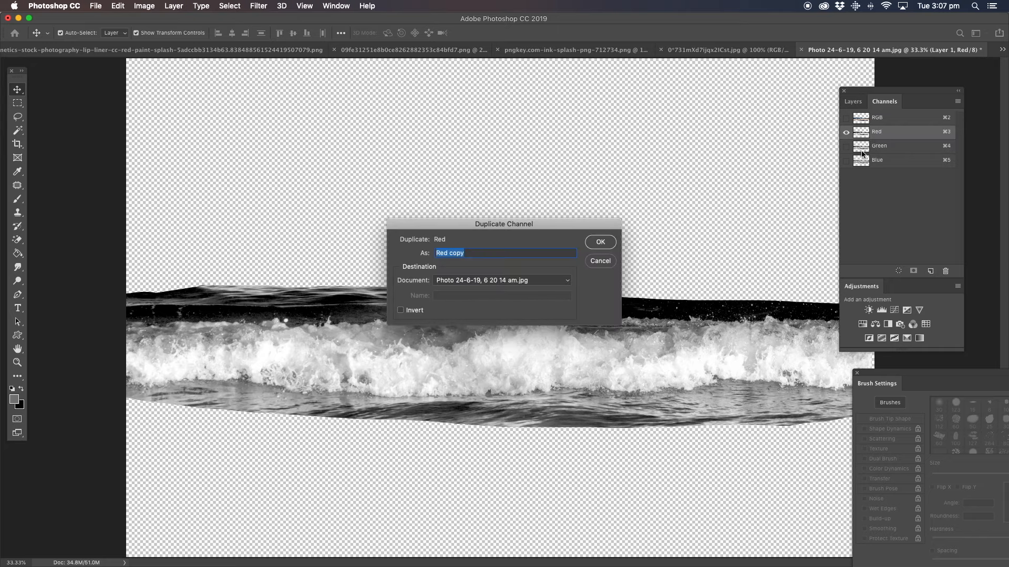
pyautogui.click(602, 244)
pyautogui.click(846, 175)
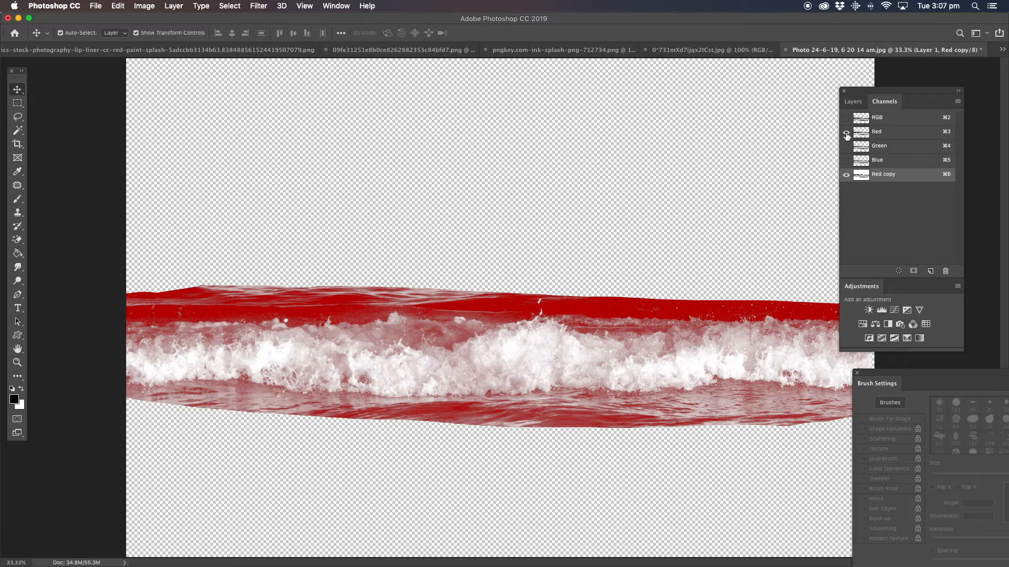
pyautogui.click(846, 135)
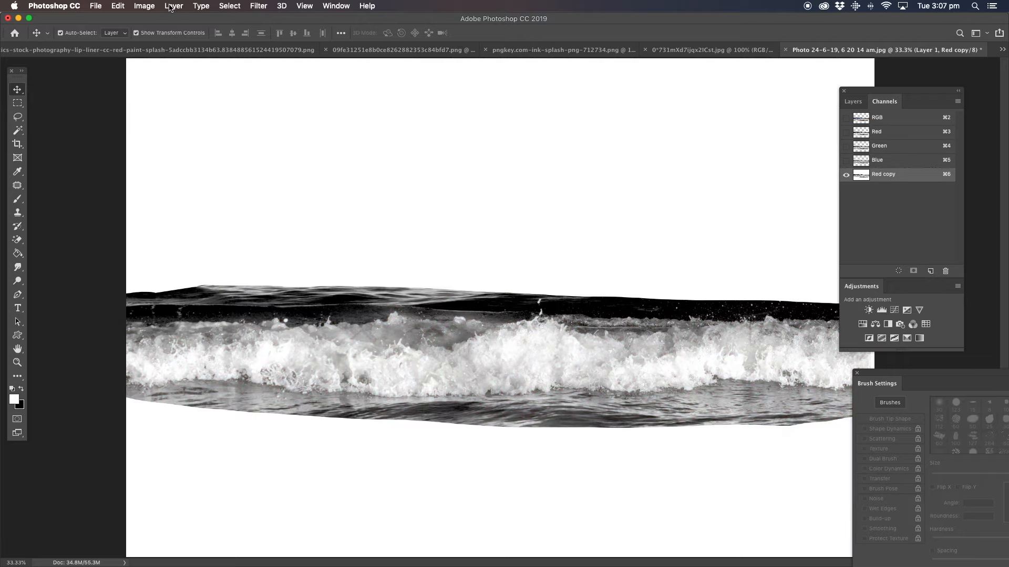
# Step: Apply Levels to the Red copy channel with a black input of 181 and midtones of 1.48 to isolate the white foam
pyautogui.click(144, 6)
pyautogui.moveTo(182, 38)
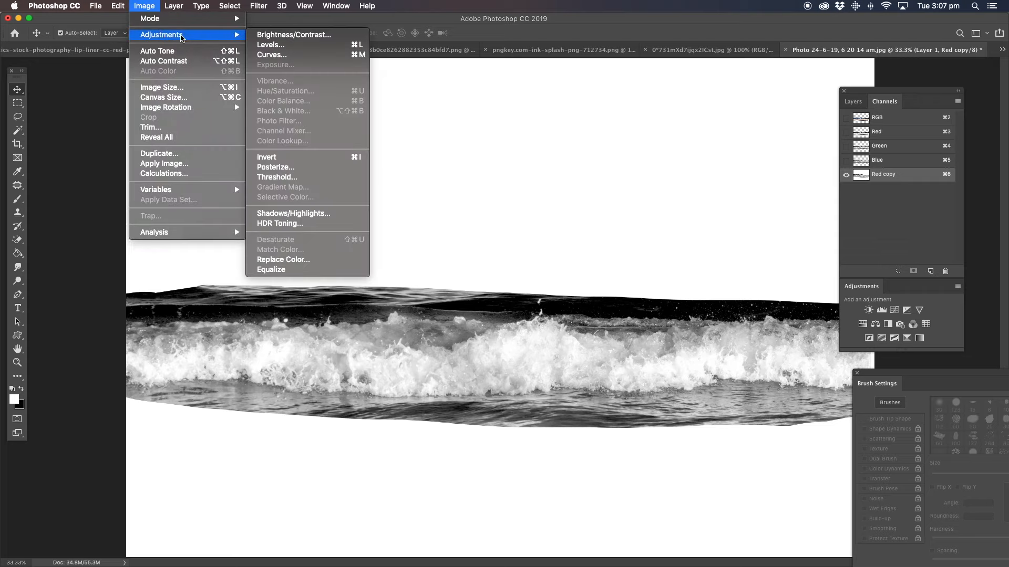
pyautogui.click(315, 45)
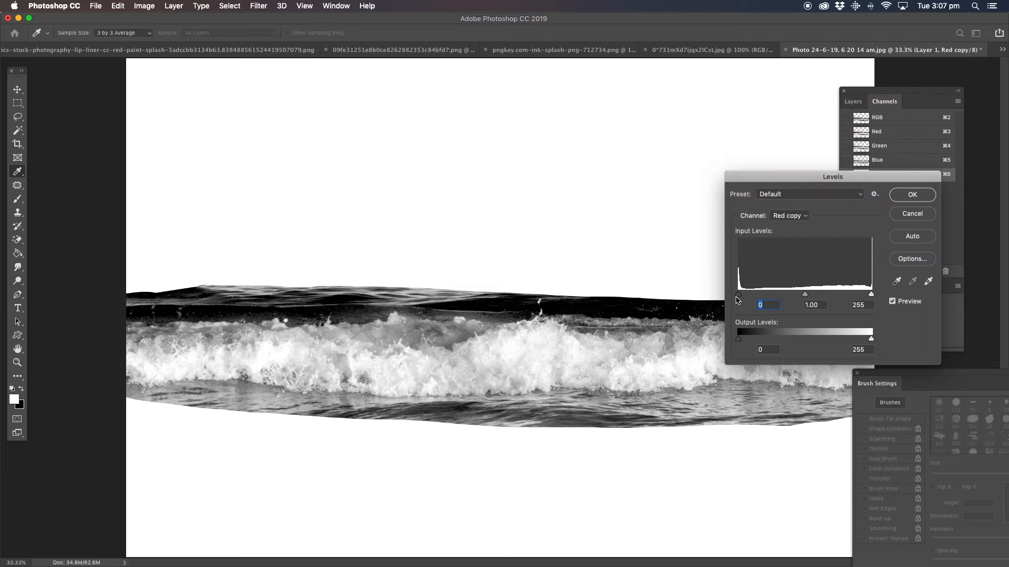
pyautogui.moveTo(740, 297); pyautogui.dragTo(834, 295)
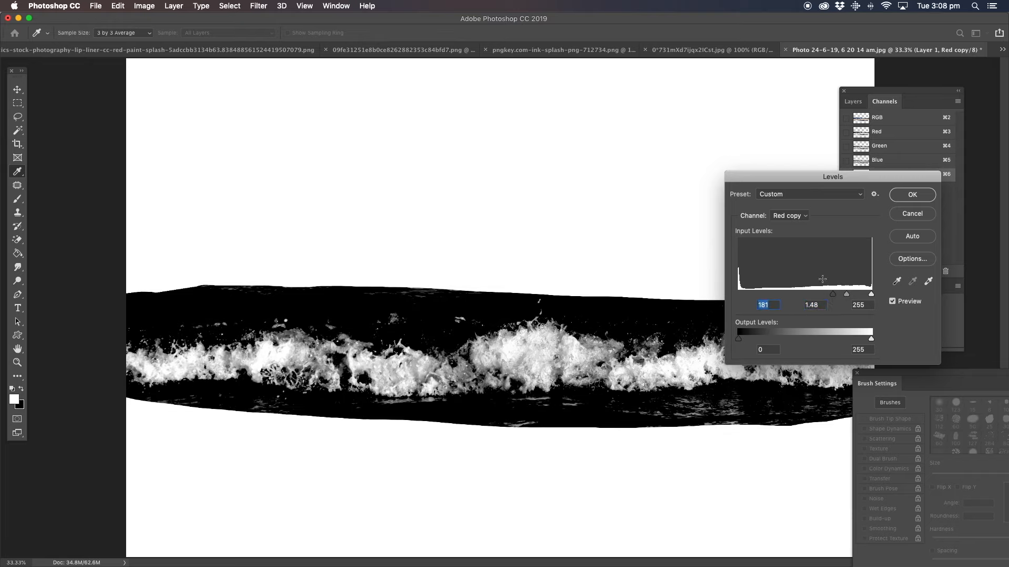
pyautogui.click(902, 198)
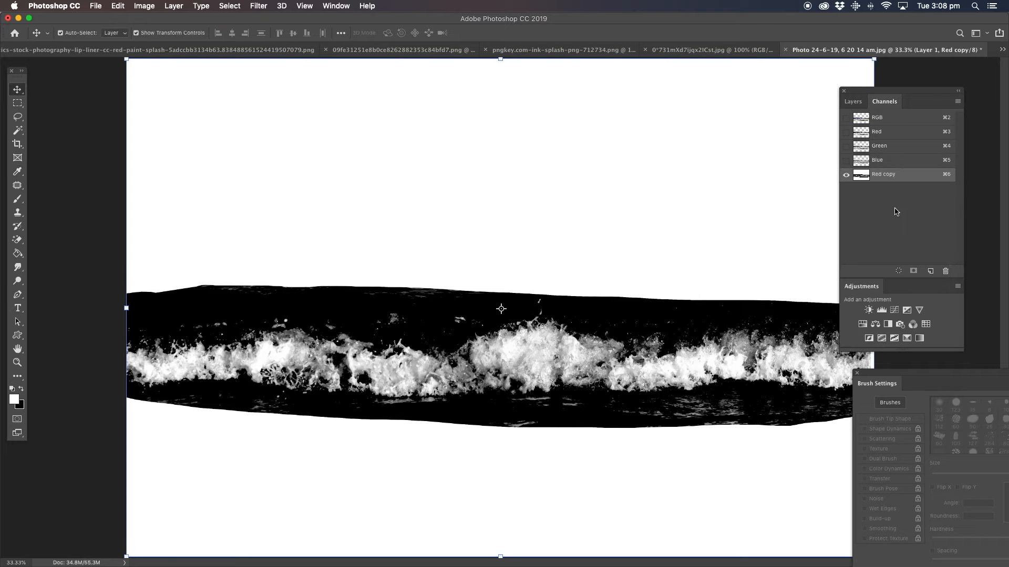
# Step: Load the Red copy channel as a selection and use it as a layer mask on Layer 1
pyautogui.keyDown('super'); pyautogui.click(881, 179); pyautogui.keyUp('super')
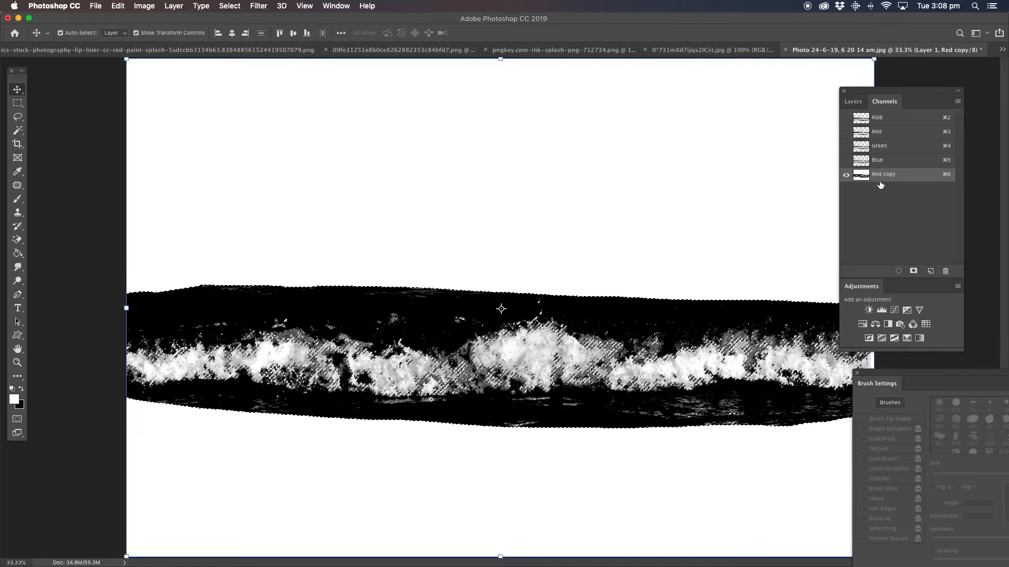
pyautogui.click(854, 106)
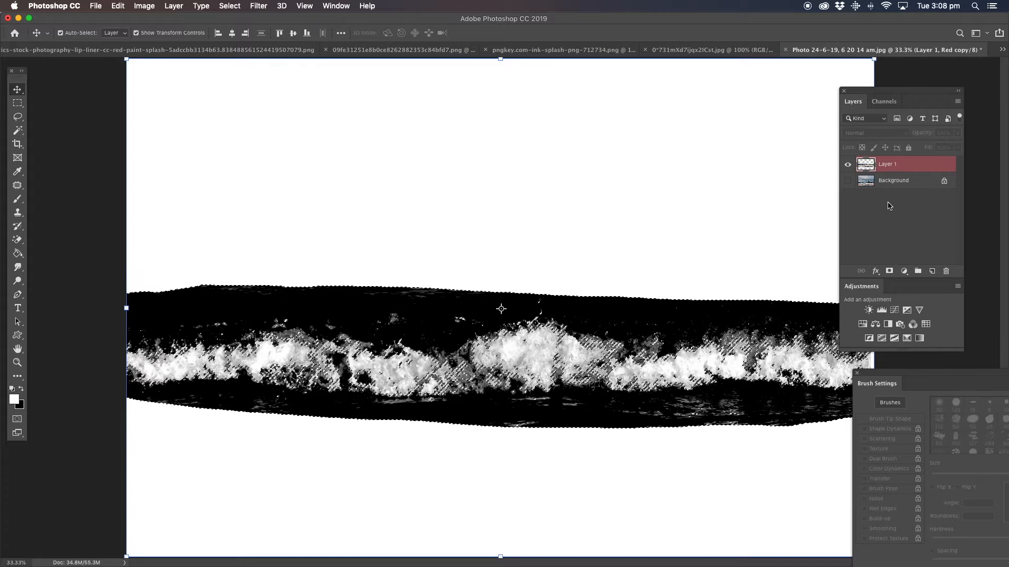
pyautogui.click(889, 272)
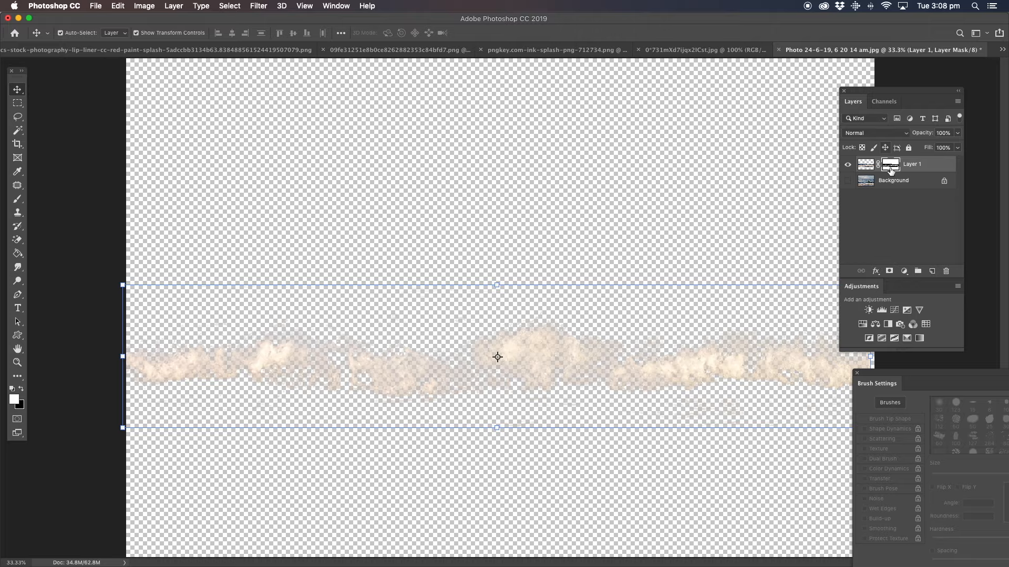
# Step: Convert the masked Layer 1 to a smart object and shift its foam up and right over the visible Background photo
pyautogui.rightClick(920, 167)
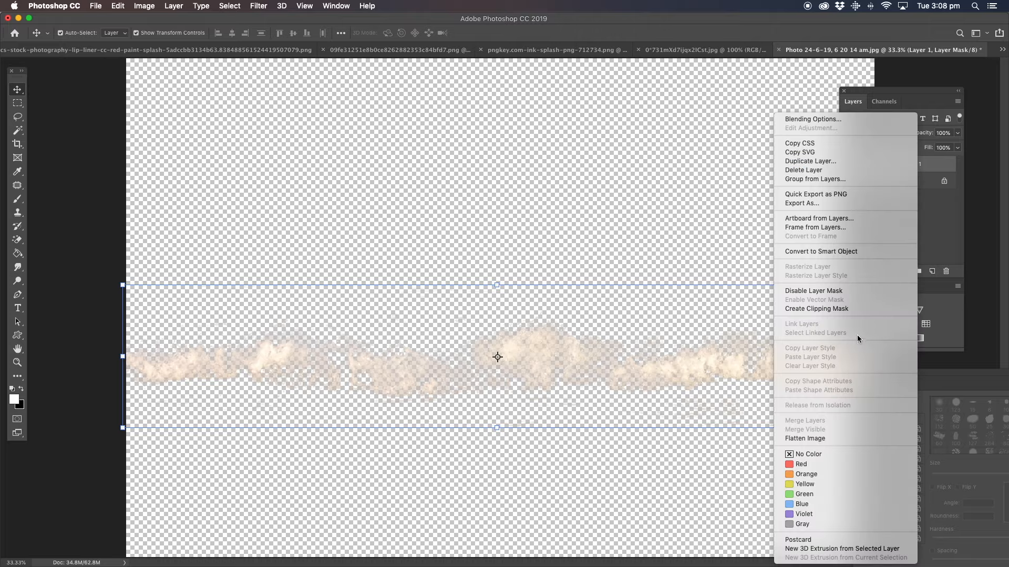
pyautogui.click(860, 250)
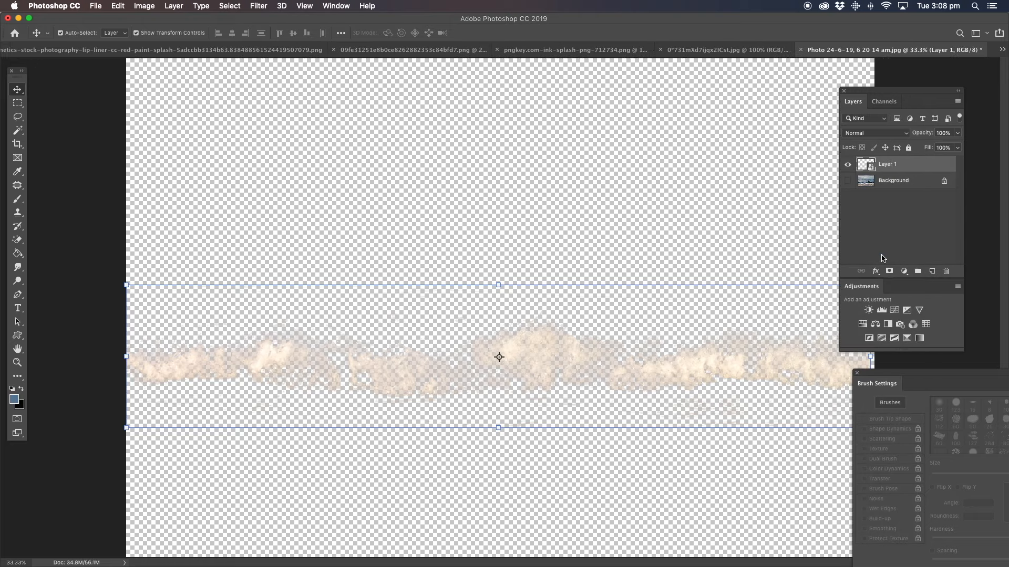
pyautogui.click(847, 181)
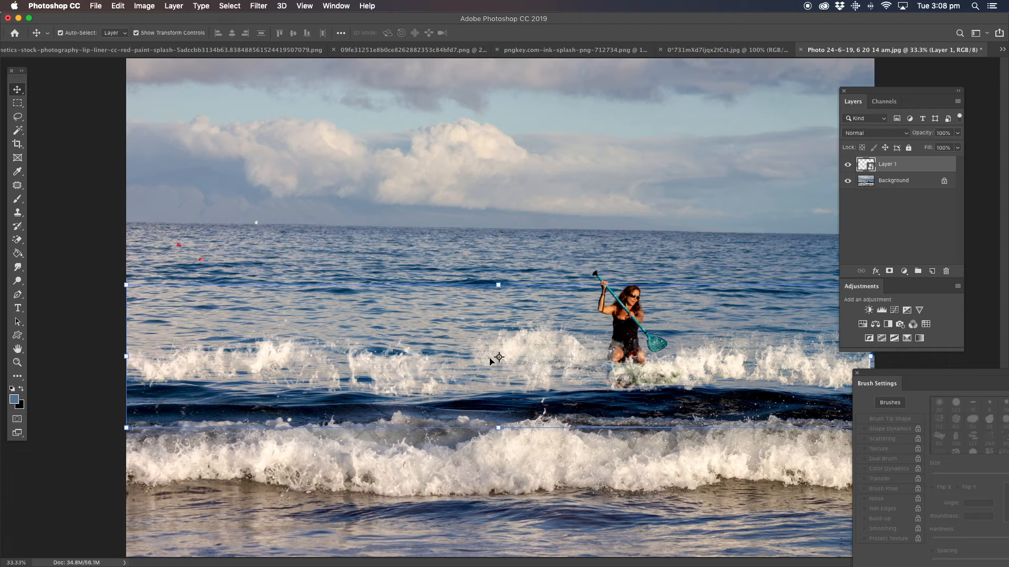
pyautogui.moveTo(528, 353); pyautogui.dragTo(545, 325)
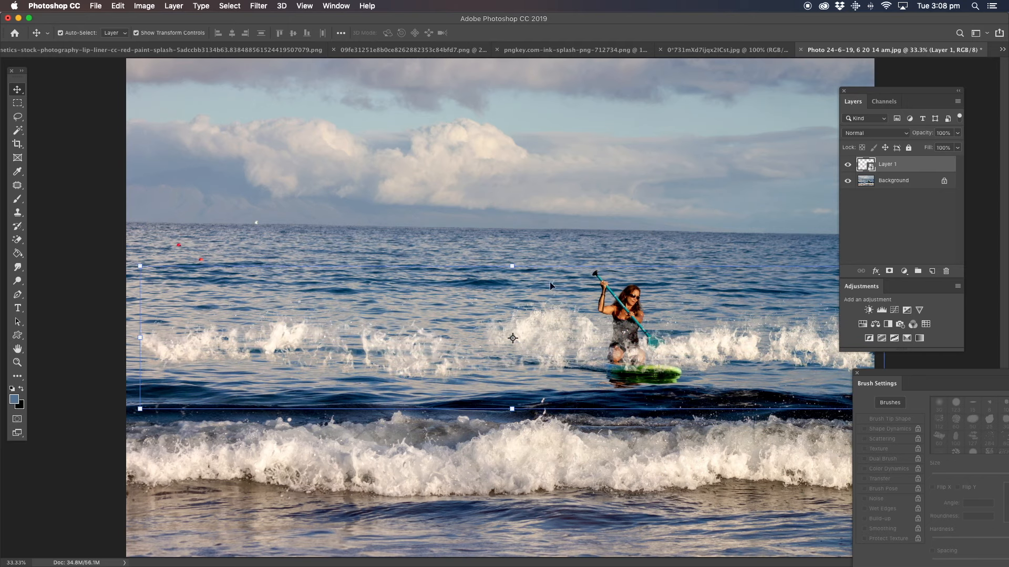
# Step: Hide the Background and add a new layer beneath Layer 1 filled with the blue foreground colour
pyautogui.click(847, 181)
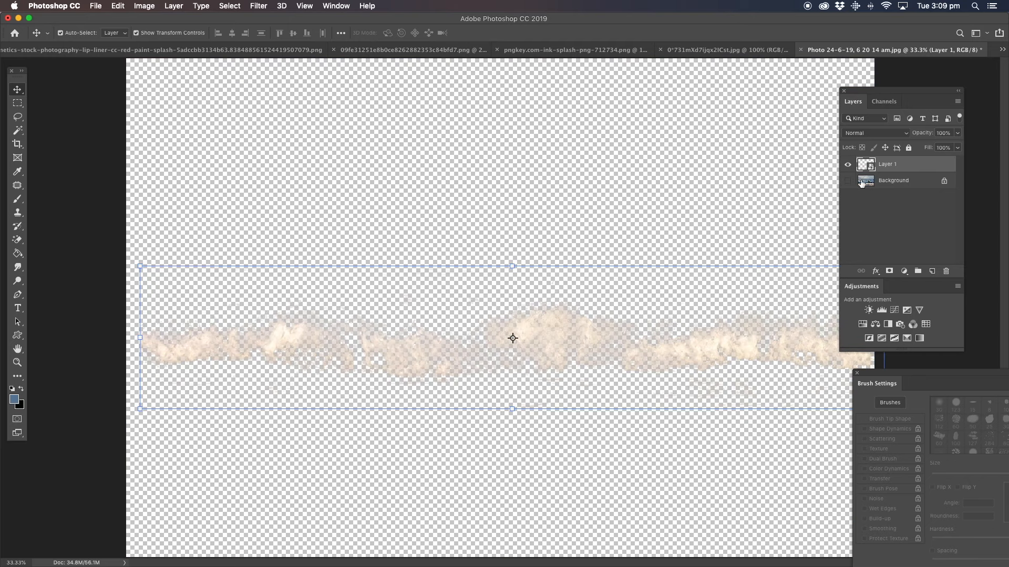
pyautogui.click(896, 184)
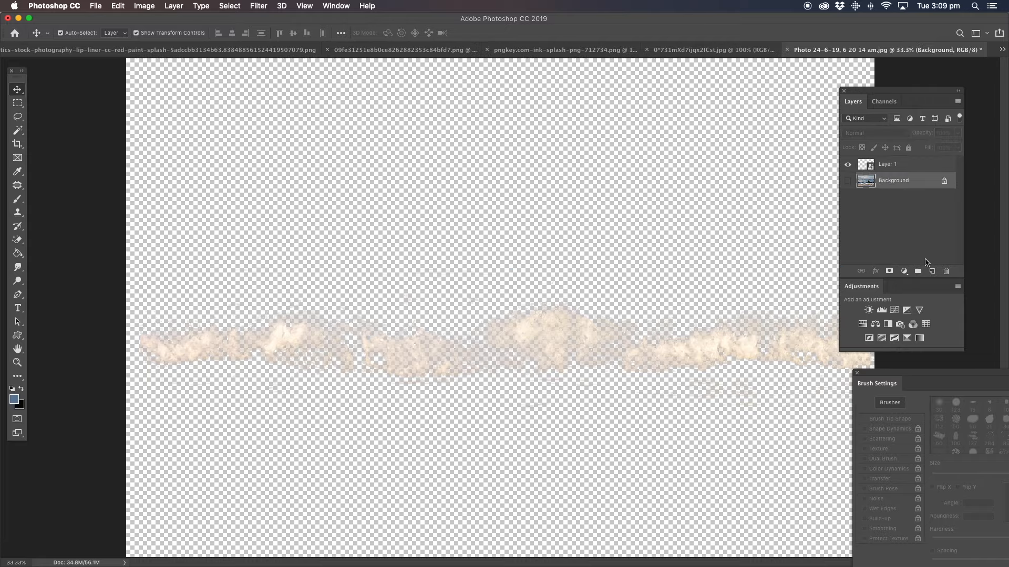
pyautogui.click(929, 273)
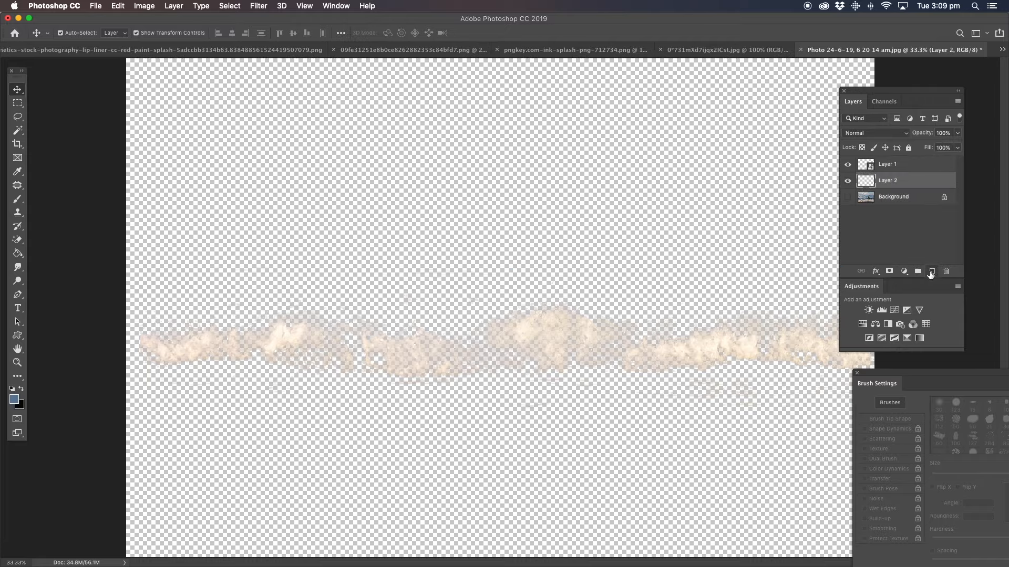
pyautogui.click(18, 253)
pyautogui.click(243, 256)
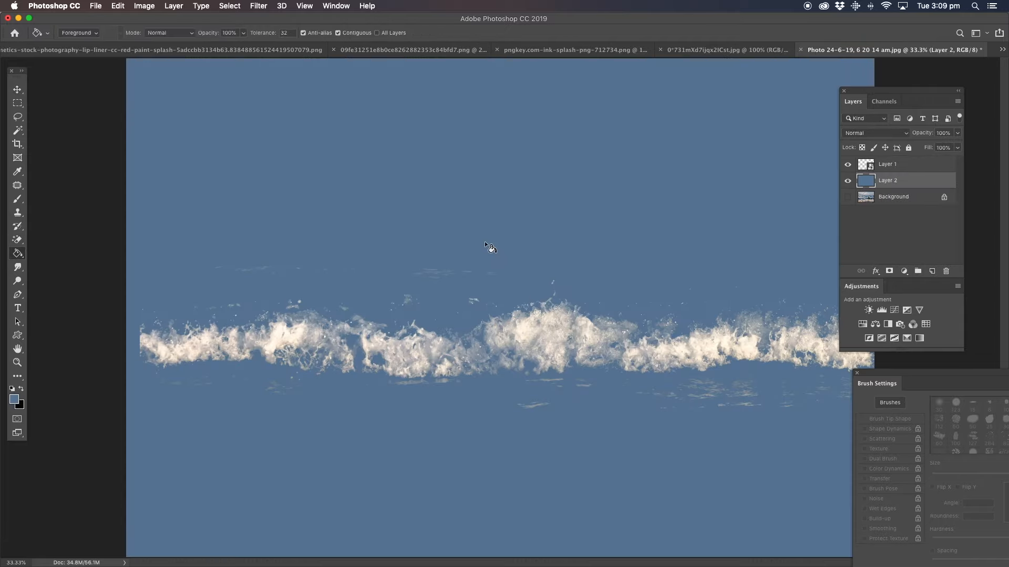
# Step: Shift the foam on Layer 1 and its blue backing down and to the right while inspecting the splash at 100% zoom
pyautogui.click(896, 166)
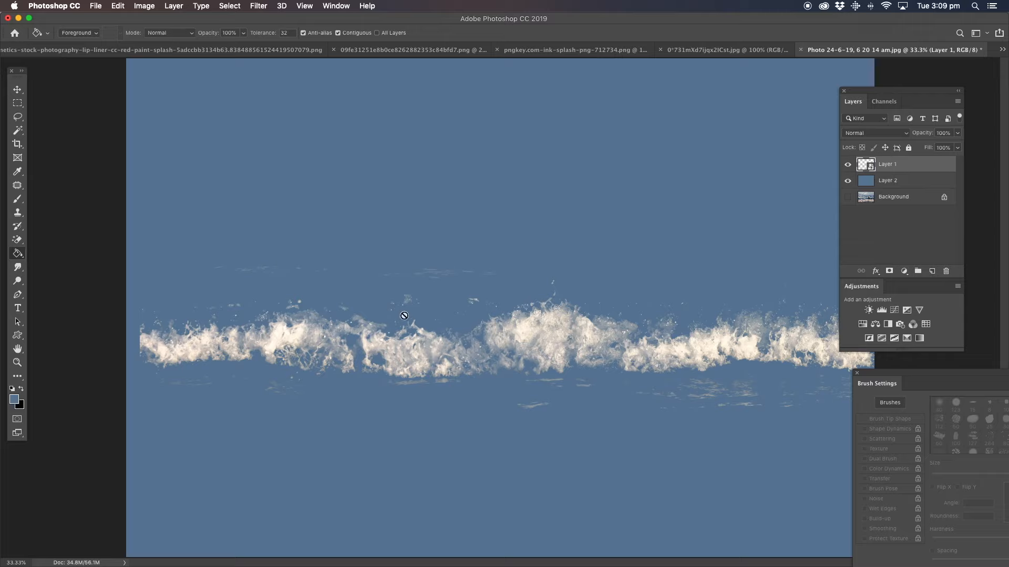
pyautogui.click(17, 91)
pyautogui.click(17, 363)
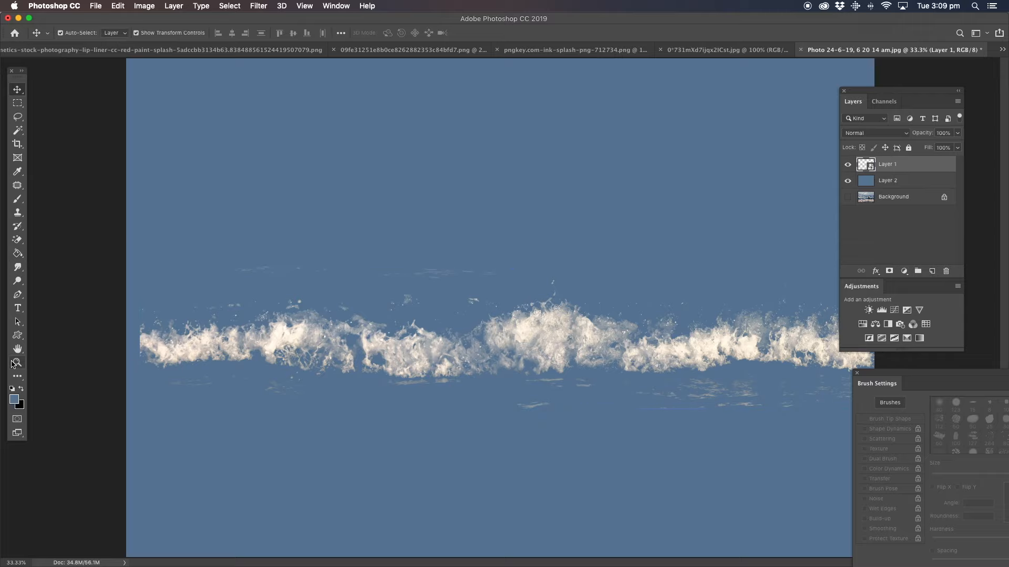
pyautogui.click(535, 354)
pyautogui.click(534, 346)
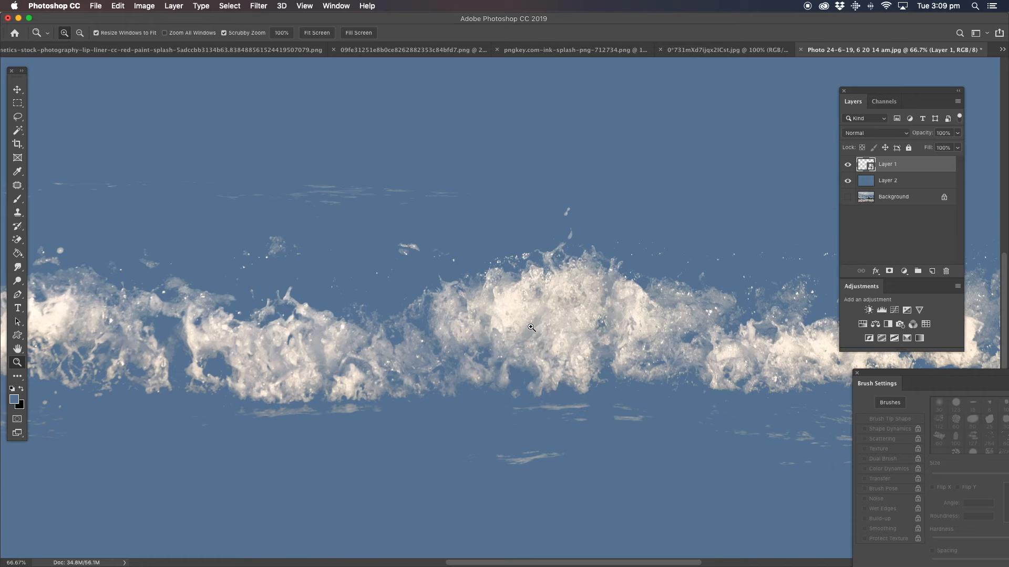
pyautogui.click(532, 329)
pyautogui.click(18, 90)
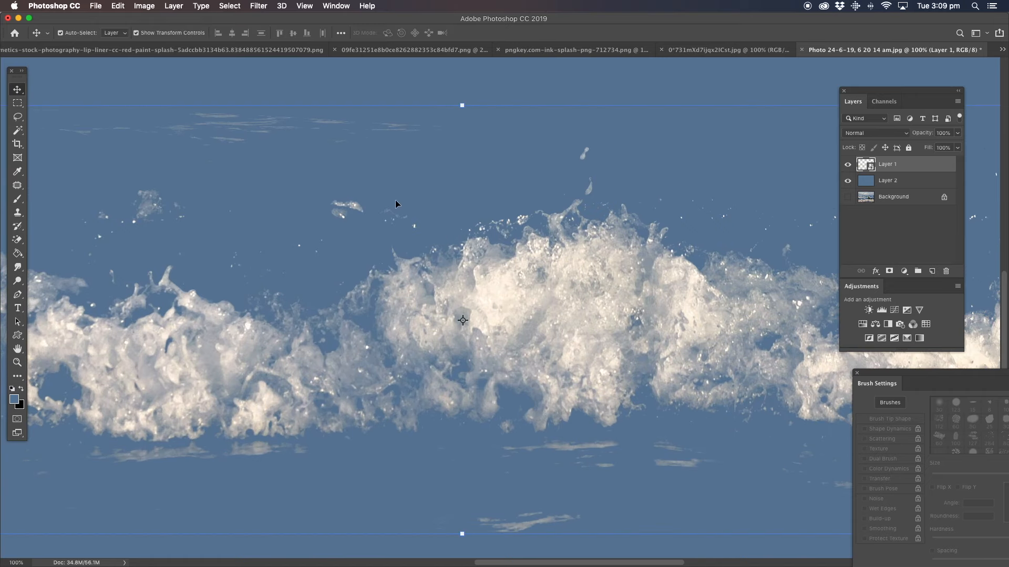
pyautogui.moveTo(533, 293); pyautogui.dragTo(545, 313)
pyautogui.moveTo(272, 141); pyautogui.dragTo(534, 243)
pyautogui.moveTo(554, 307); pyautogui.dragTo(743, 407)
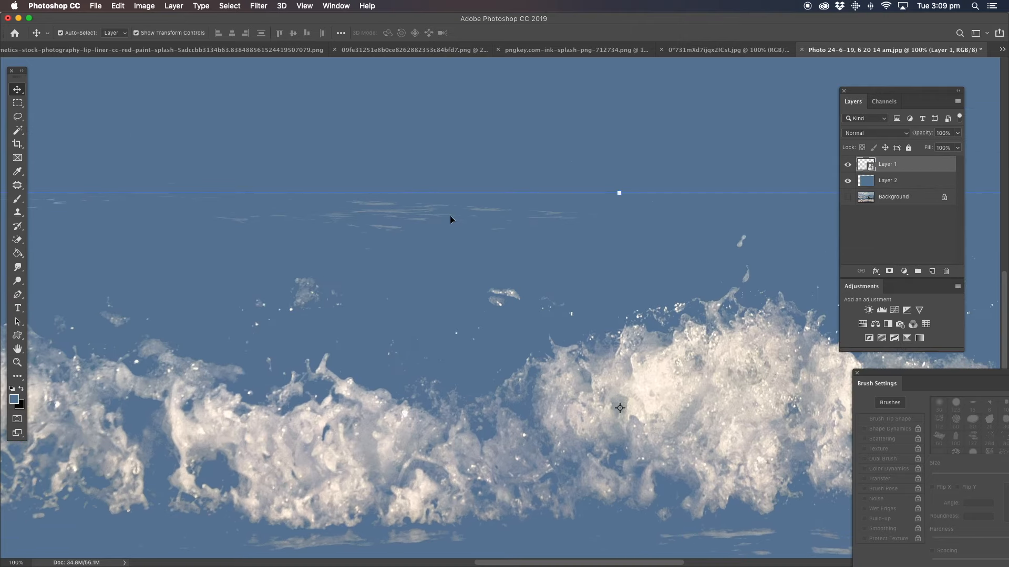
# Step: Add a layer mask to Layer 1 and brush black over the streaks above the waves and across parts of the foam
pyautogui.click(17, 199)
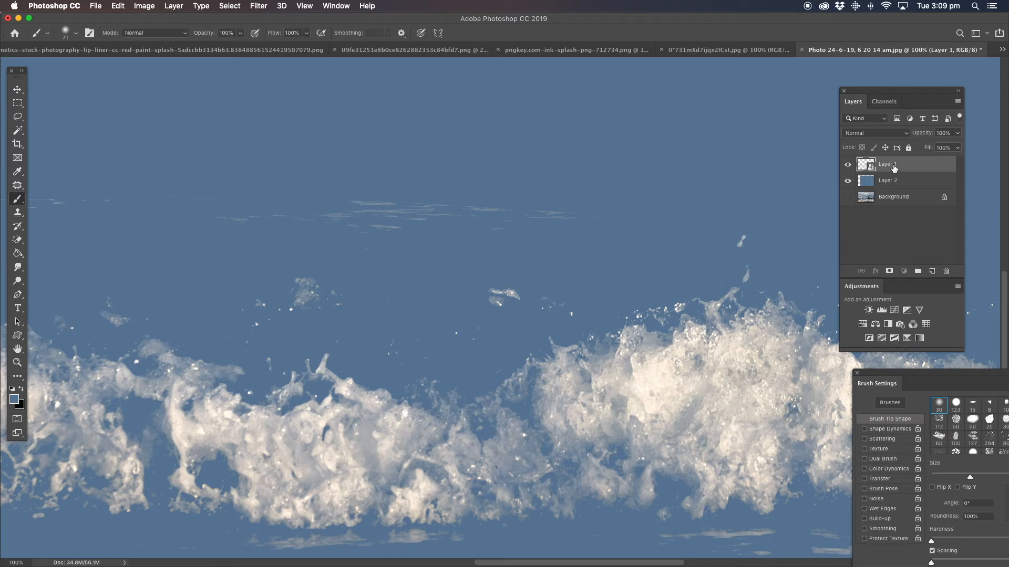
pyautogui.click(889, 271)
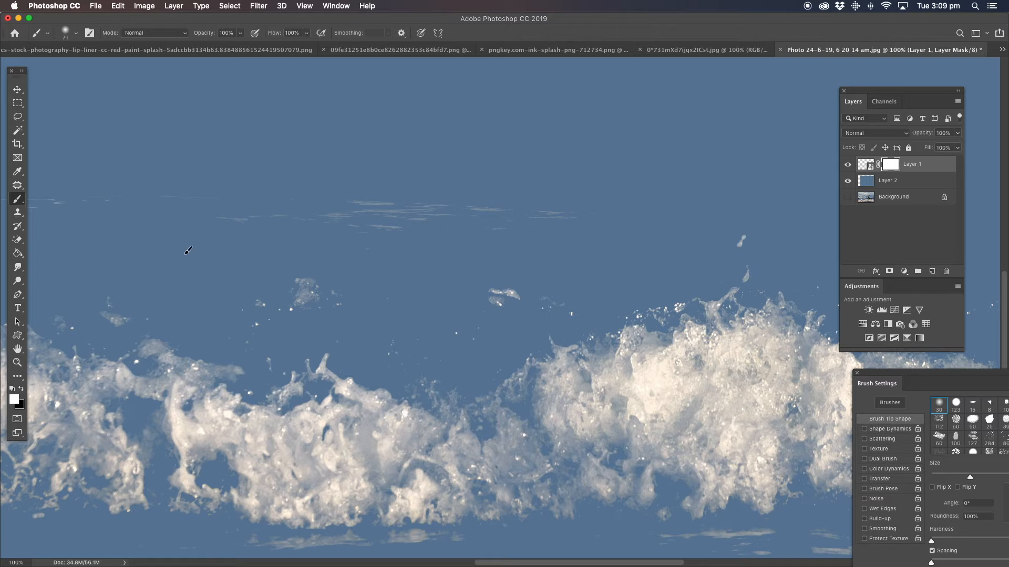
pyautogui.click(21, 389)
pyautogui.moveTo(279, 215); pyautogui.dragTo(590, 218)
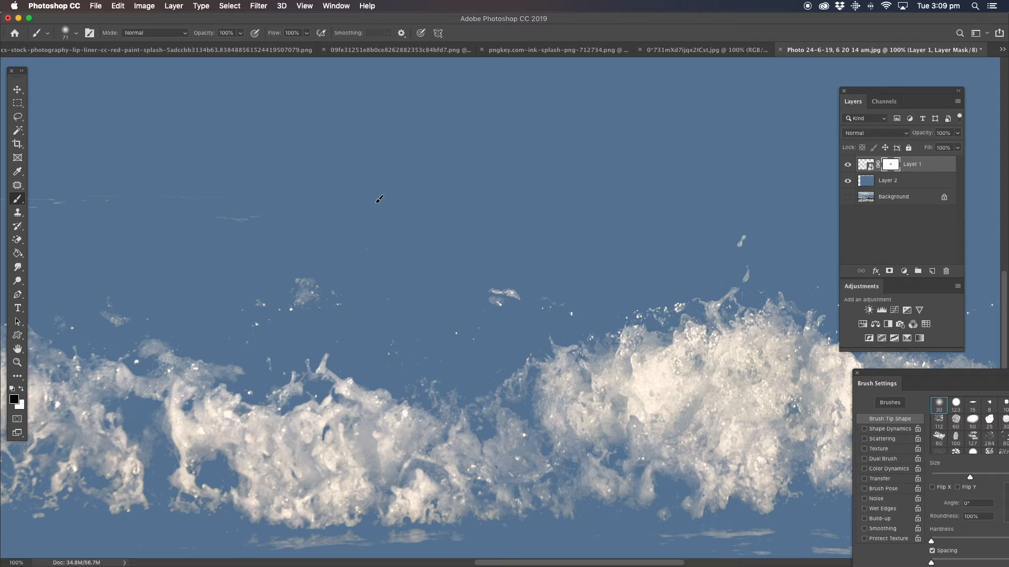
pyautogui.moveTo(489, 297)
pyautogui.mouseDown()
pyautogui.moveTo(567, 354)
pyautogui.moveTo(830, 461)
pyautogui.mouseUp()
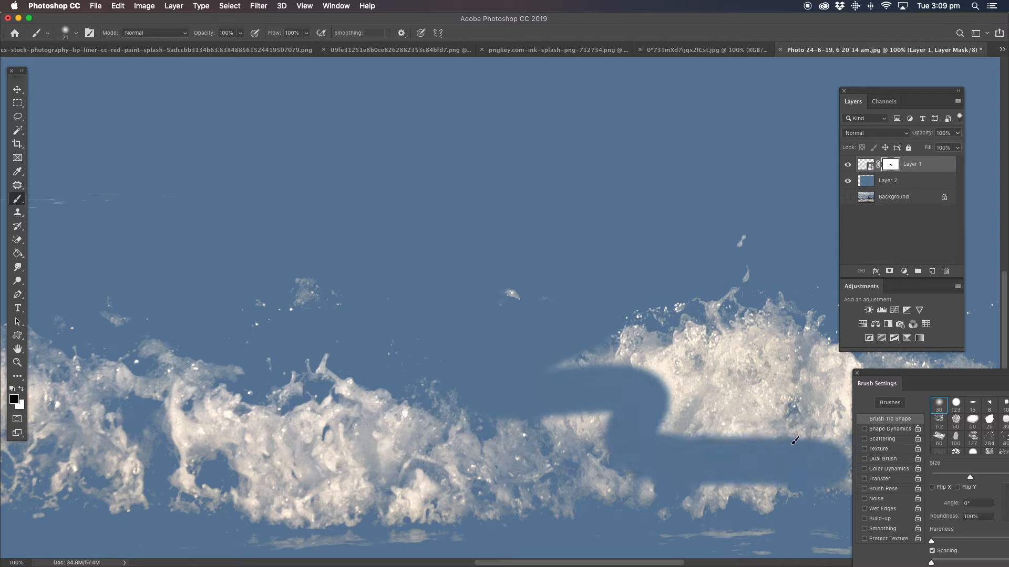
pyautogui.moveTo(244, 407)
pyautogui.mouseDown()
pyautogui.moveTo(126, 436)
pyautogui.moveTo(173, 386)
pyautogui.mouseUp()
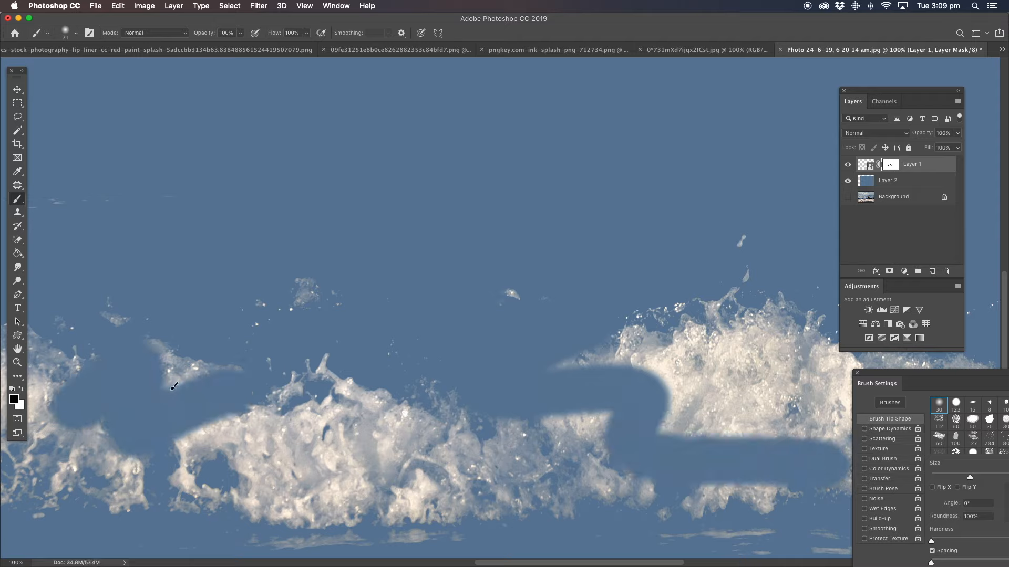
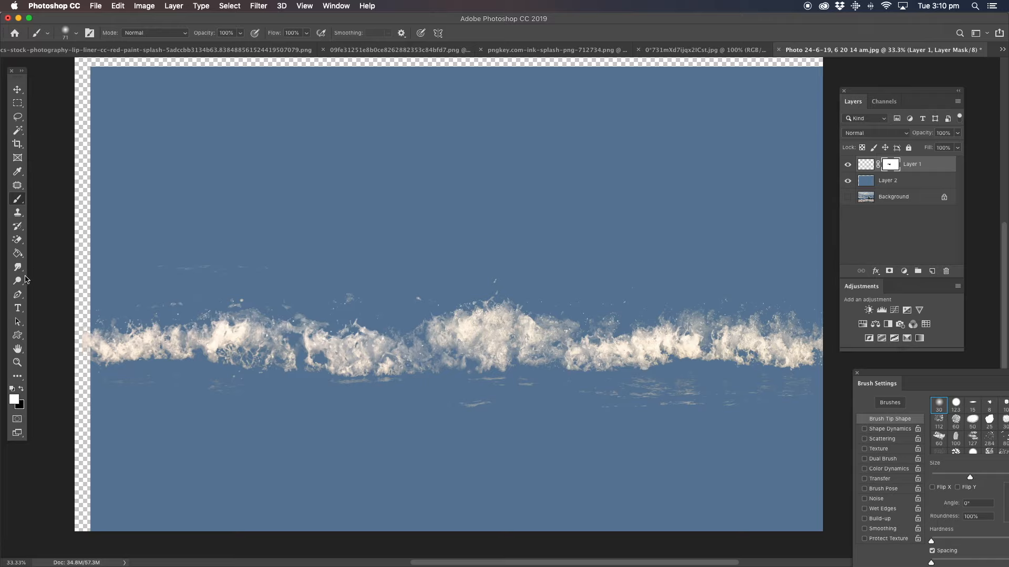
# Step: Paint black on Layer 1's mask over the stray water streaks below the waves and the faint streaks above them
pyautogui.click(22, 389)
pyautogui.moveTo(397, 401)
pyautogui.mouseDown()
pyautogui.moveTo(382, 386)
pyautogui.moveTo(520, 383)
pyautogui.moveTo(472, 405)
pyautogui.moveTo(709, 390)
pyautogui.moveTo(669, 400)
pyautogui.mouseUp()
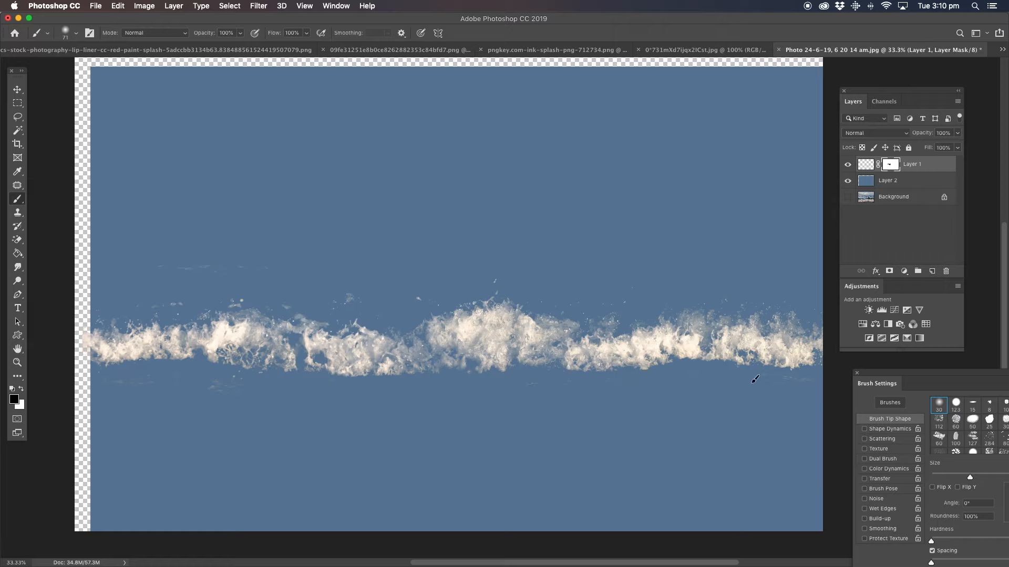
pyautogui.moveTo(167, 259); pyautogui.dragTo(192, 272)
# Step: Shift the foam on Layer 1 slightly left and delete Layer 2 and the Background layer
pyautogui.click(17, 89)
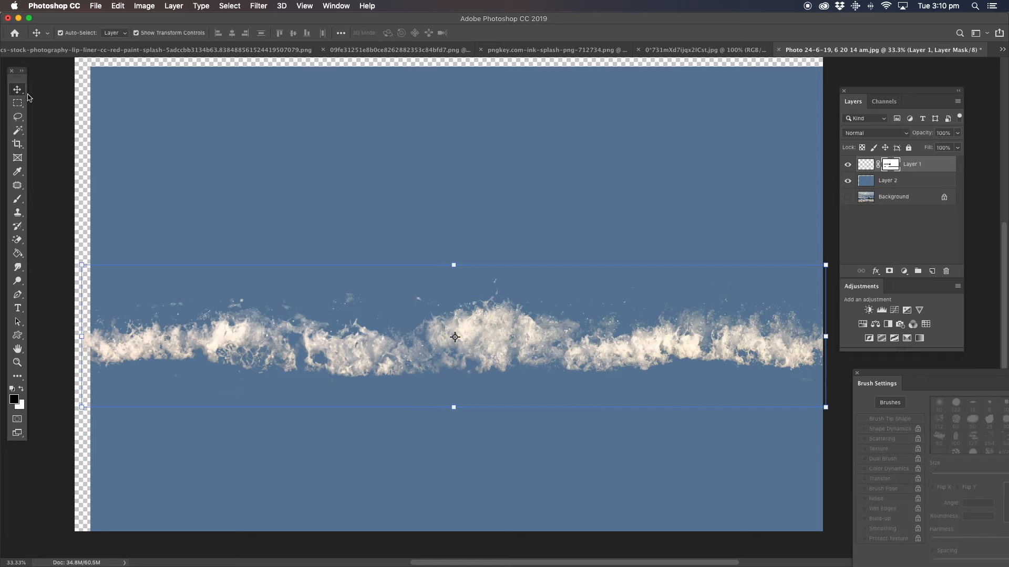
pyautogui.moveTo(472, 324); pyautogui.dragTo(466, 326)
pyautogui.moveTo(882, 184); pyautogui.dragTo(946, 271)
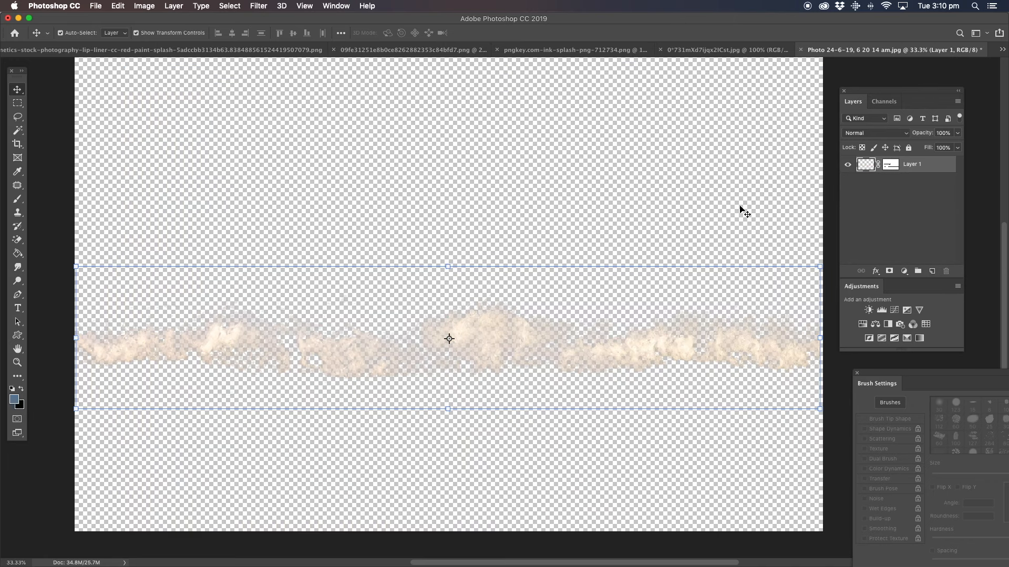
pyautogui.moveTo(446, 342); pyautogui.dragTo(457, 314)
pyautogui.click(19, 363)
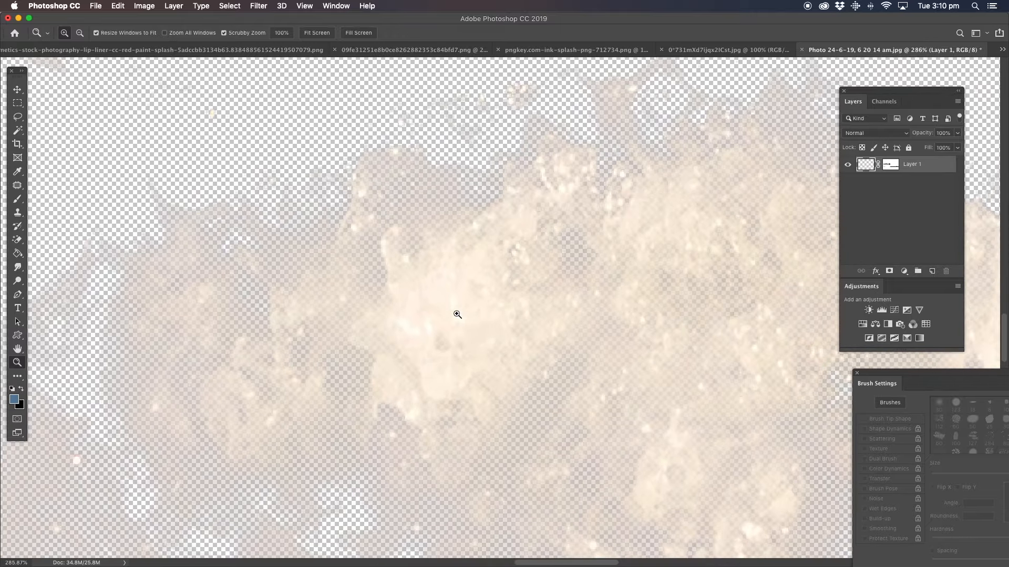
pyautogui.press('alt')
pyautogui.moveTo(548, 343); pyautogui.dragTo(470, 294)
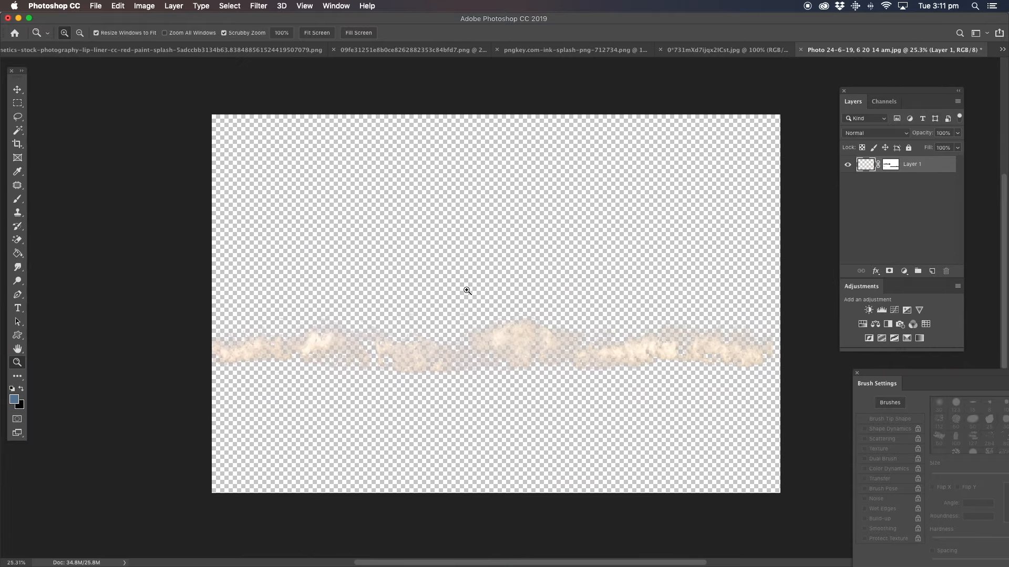
# Step: Save the transparent foam image as waves.png in PNG format in the aaaa effects folder, using the large file size option
pyautogui.click(95, 7)
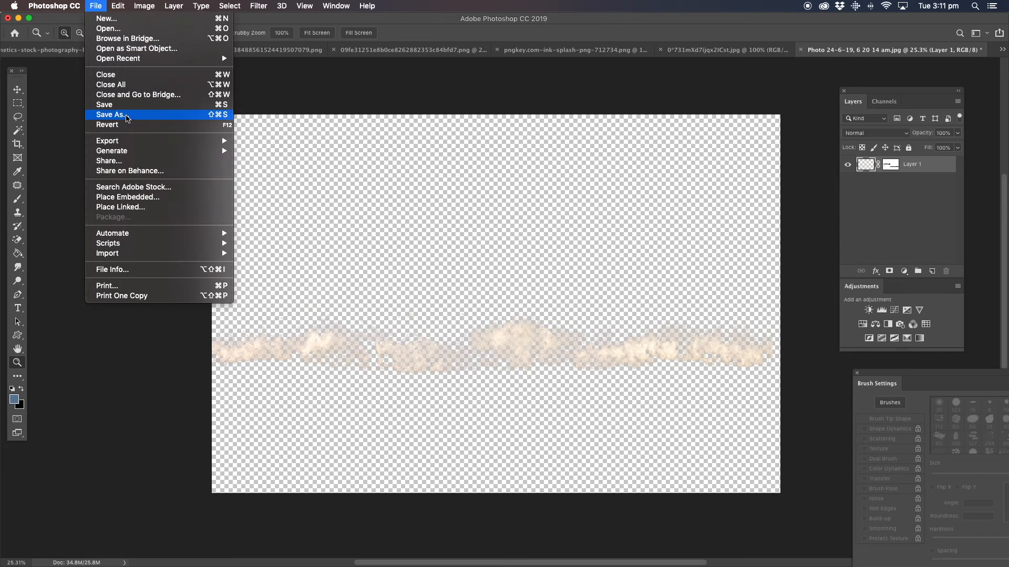
pyautogui.moveTo(128, 151)
pyautogui.click(113, 115)
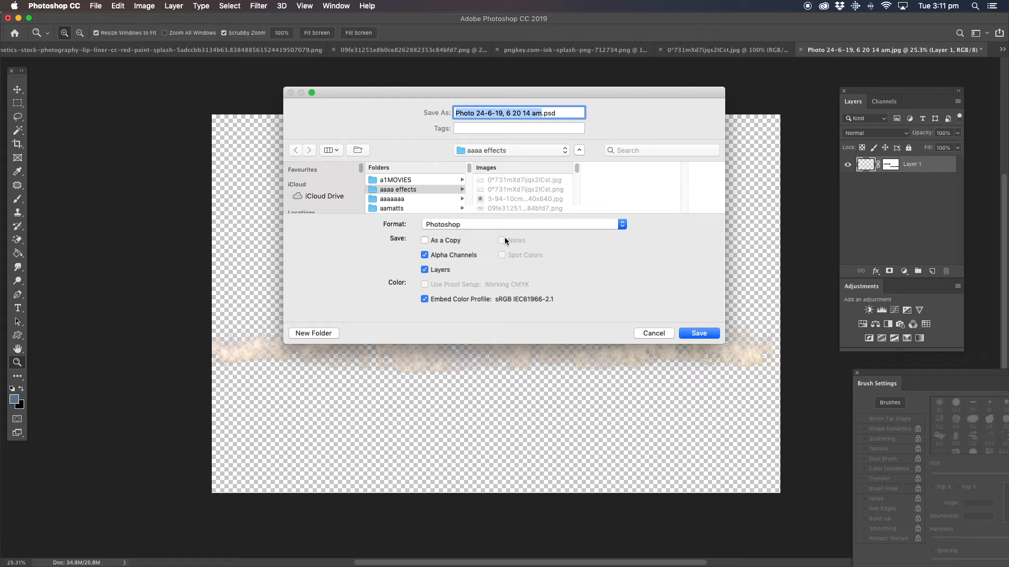
pyautogui.click(623, 225)
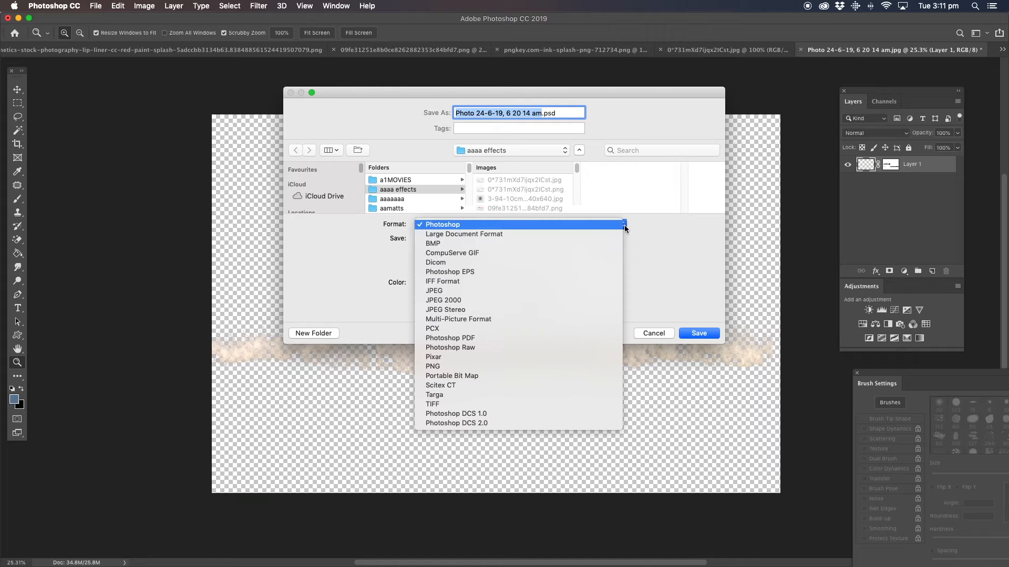
pyautogui.click(519, 366)
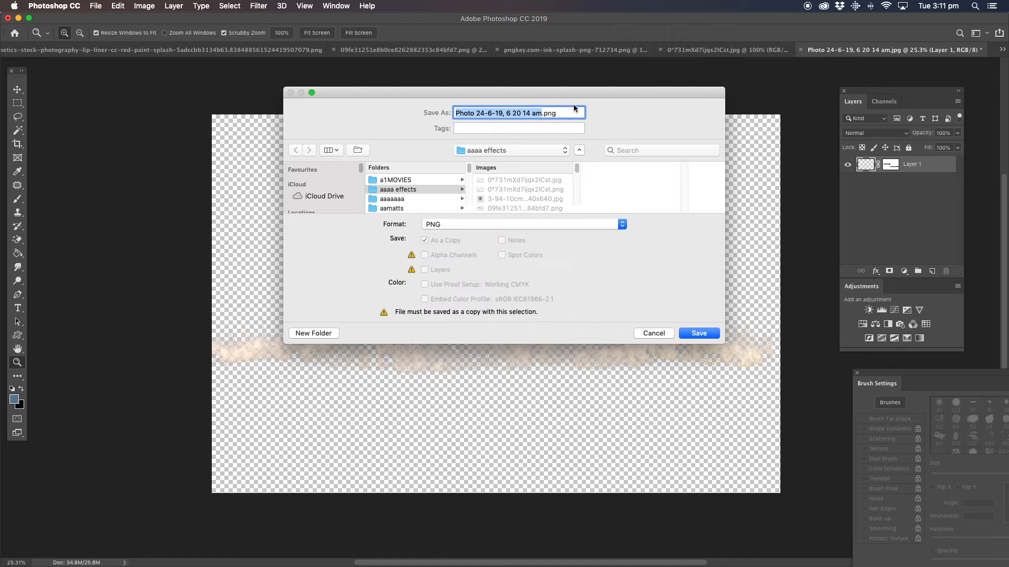
pyautogui.write('waves')
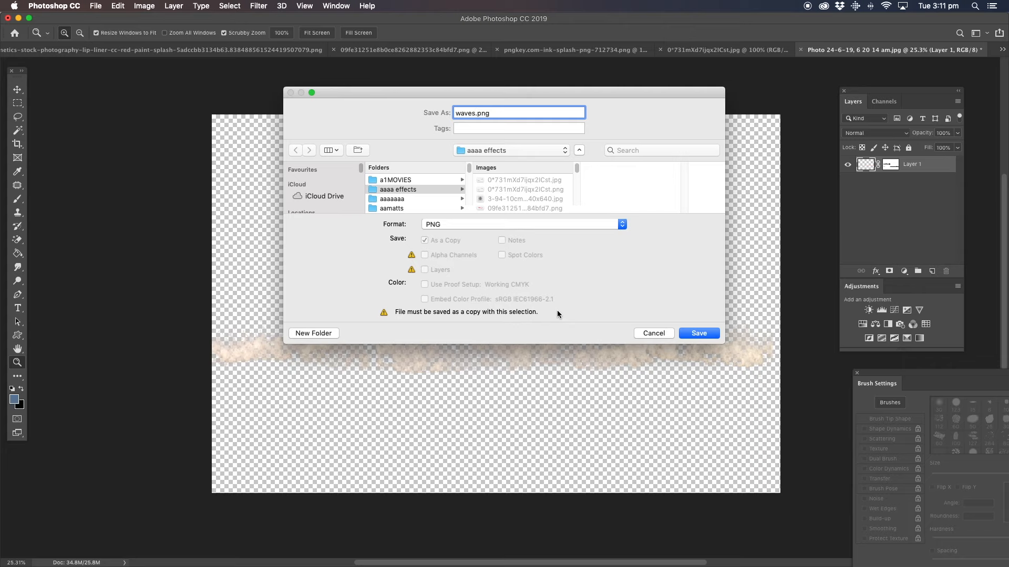
pyautogui.click(699, 333)
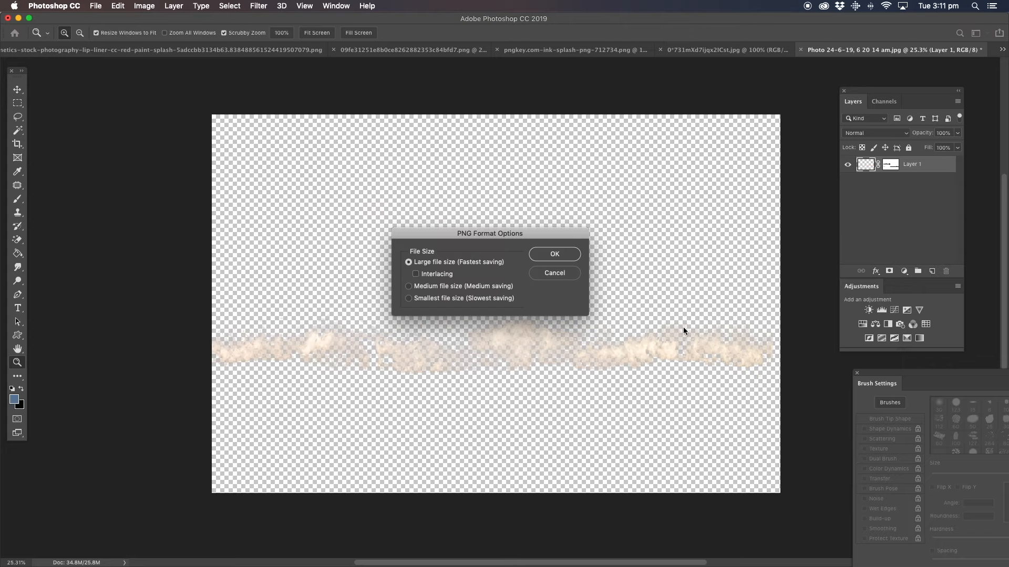
pyautogui.click(546, 252)
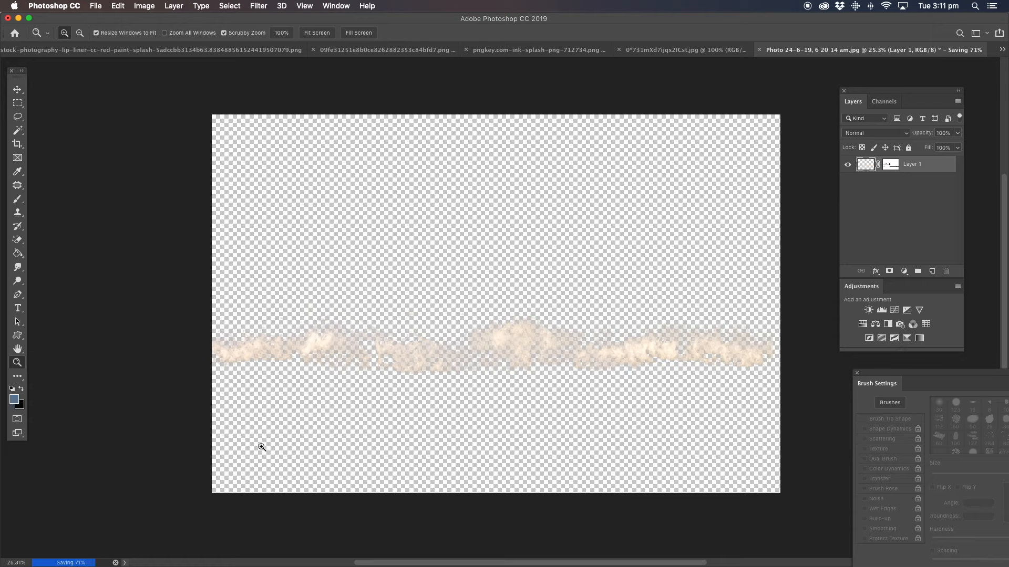
# Step: Copy the whole foam layer and paste it into the background-bonfire-burn-207353.jpg document
pyautogui.click(17, 89)
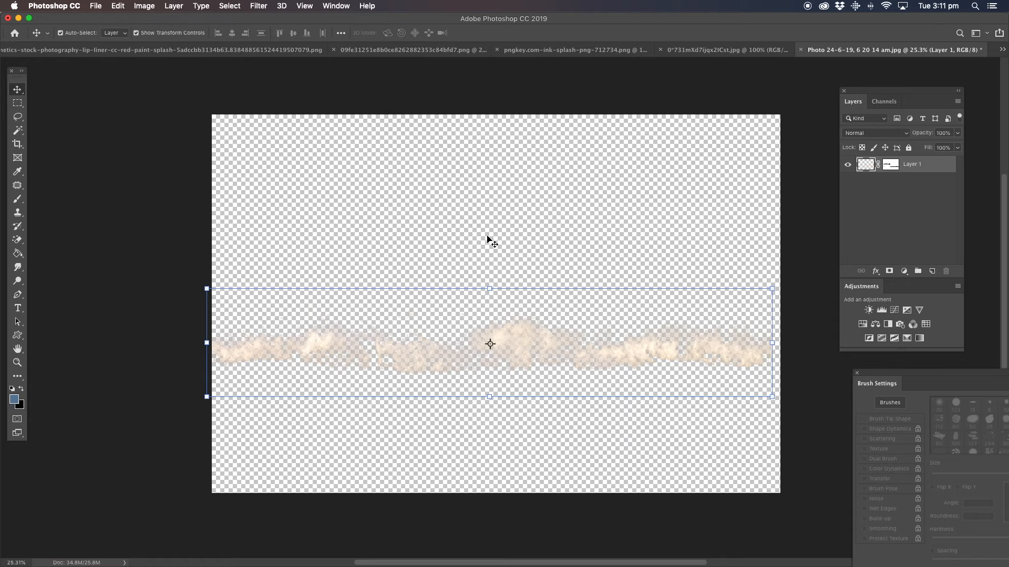
pyautogui.press('super+a')
pyautogui.press('super+c')
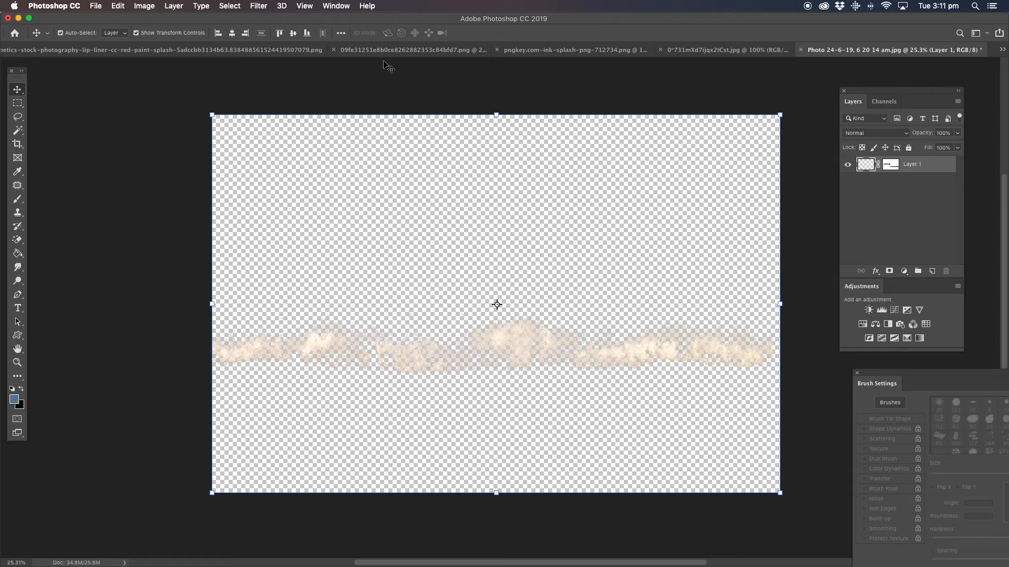
pyautogui.hotkey('ctrl', 'shift', 'Tab')
pyautogui.hotkey('ctrl', 'shift', 'Tab')
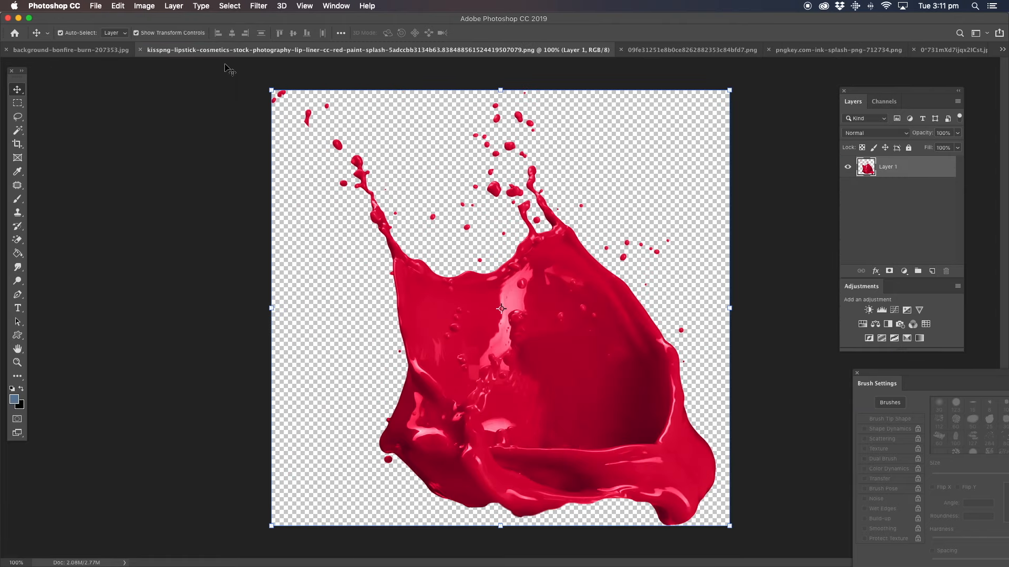
pyautogui.click(105, 50)
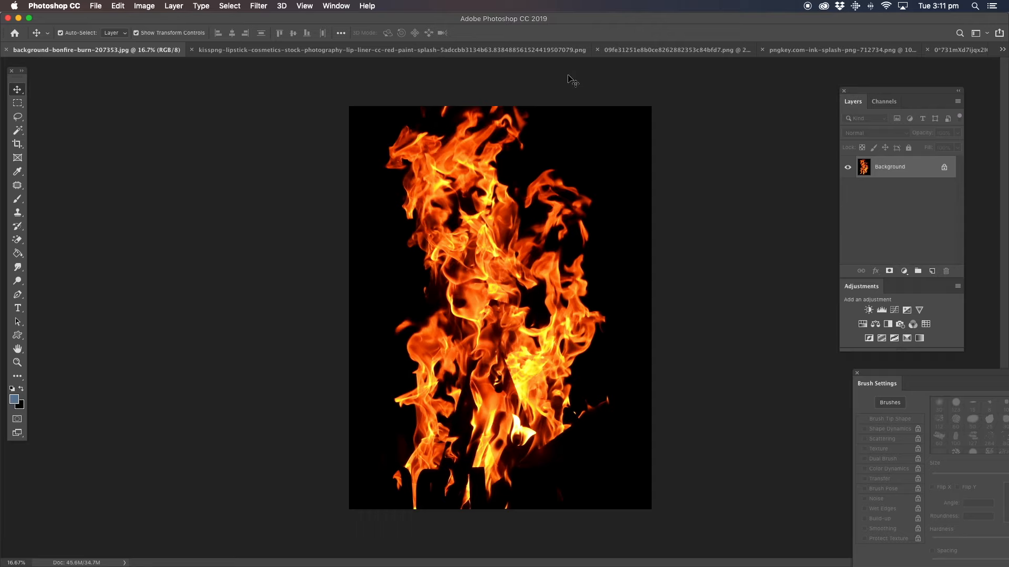
pyautogui.press('super+v')
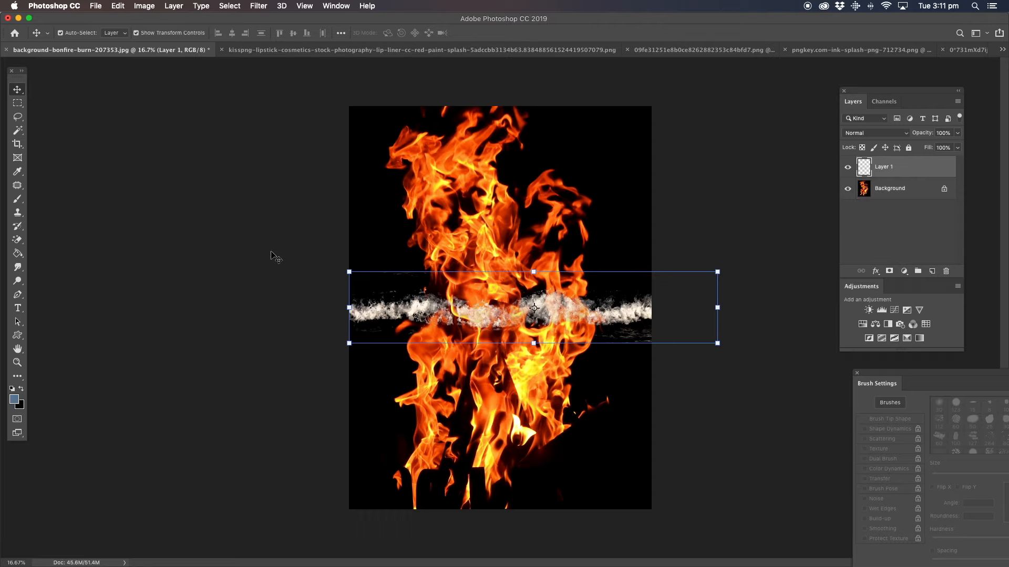
# Step: Shift the pasted foam slightly to the right over the flames and inspect its transparency at 100% zoom
pyautogui.click(18, 363)
pyautogui.click(496, 314)
pyautogui.click(499, 313)
pyautogui.click(498, 313)
pyautogui.click(499, 313)
pyautogui.moveTo(496, 279); pyautogui.dragTo(174, 252)
pyautogui.moveTo(383, 257); pyautogui.dragTo(213, 262)
pyautogui.press('v')
pyautogui.moveTo(417, 273); pyautogui.dragTo(395, 269)
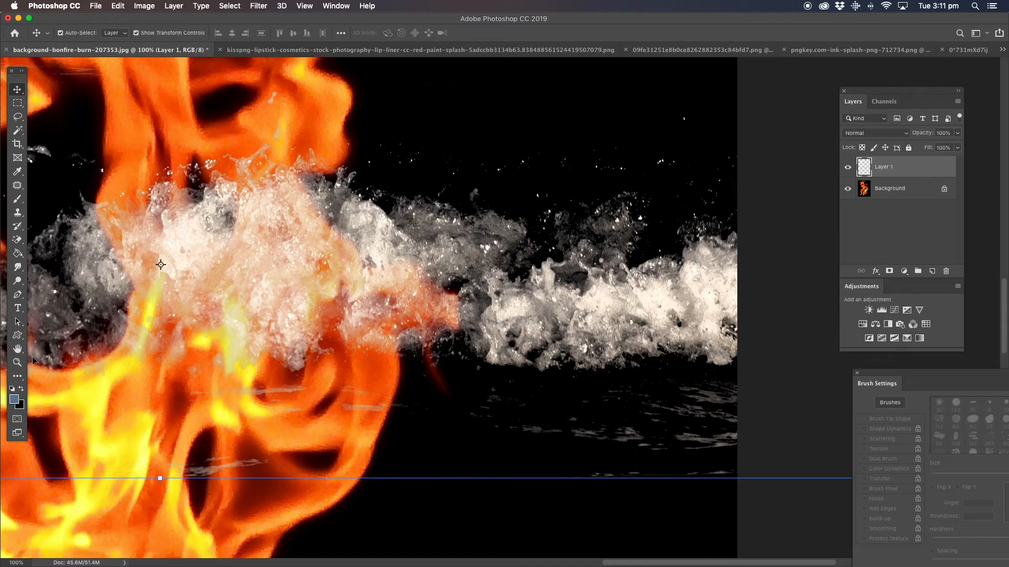
pyautogui.click(18, 362)
pyautogui.keyDown('alt'); pyautogui.click(280, 282); pyautogui.keyUp('alt')
pyautogui.keyDown('alt'); pyautogui.click(209, 315); pyautogui.keyUp('alt')
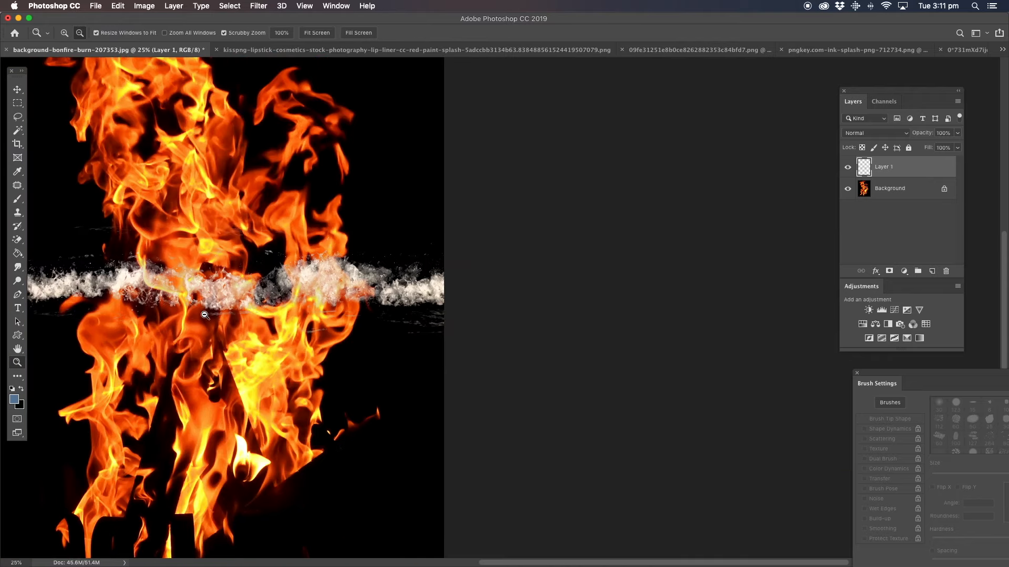
pyautogui.keyDown('alt'); pyautogui.click(209, 316); pyautogui.keyUp('alt')
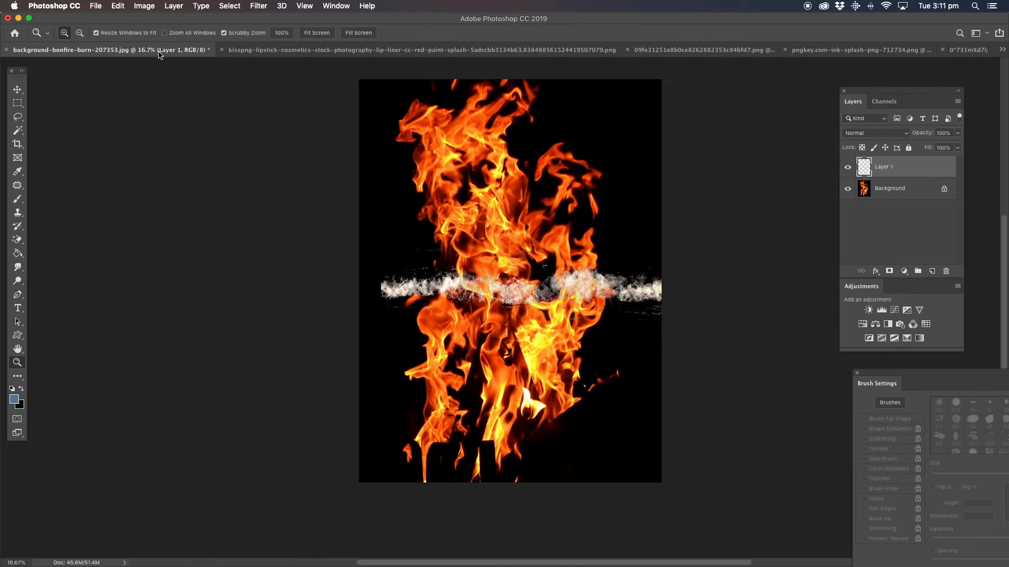
# Step: Delete the pasted foam layer from the bonfire document
pyautogui.press('super+space')
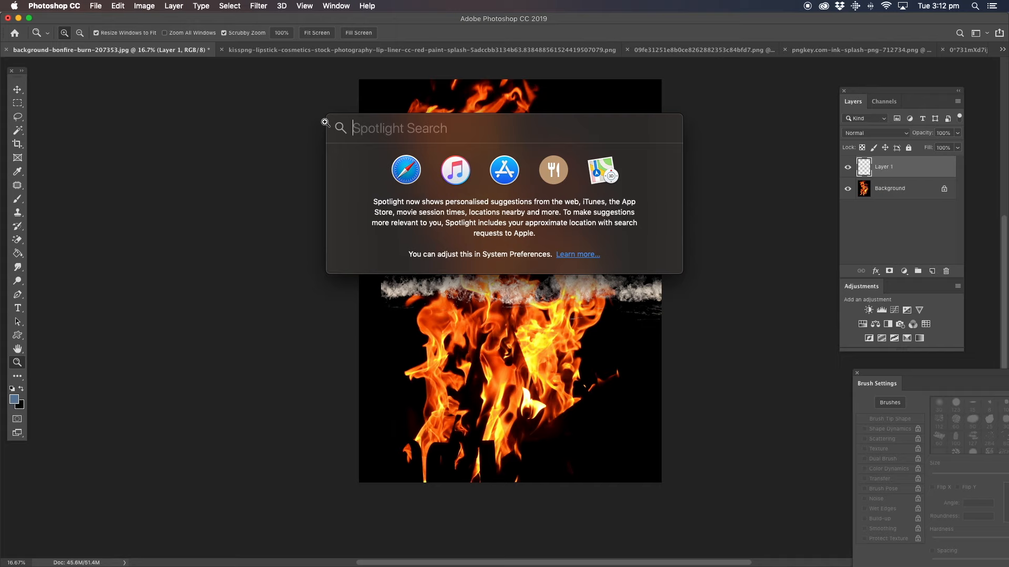
pyautogui.click(289, 176)
pyautogui.moveTo(888, 171); pyautogui.dragTo(946, 273)
pyautogui.keyDown('alt'); pyautogui.click(560, 252); pyautogui.keyUp('alt')
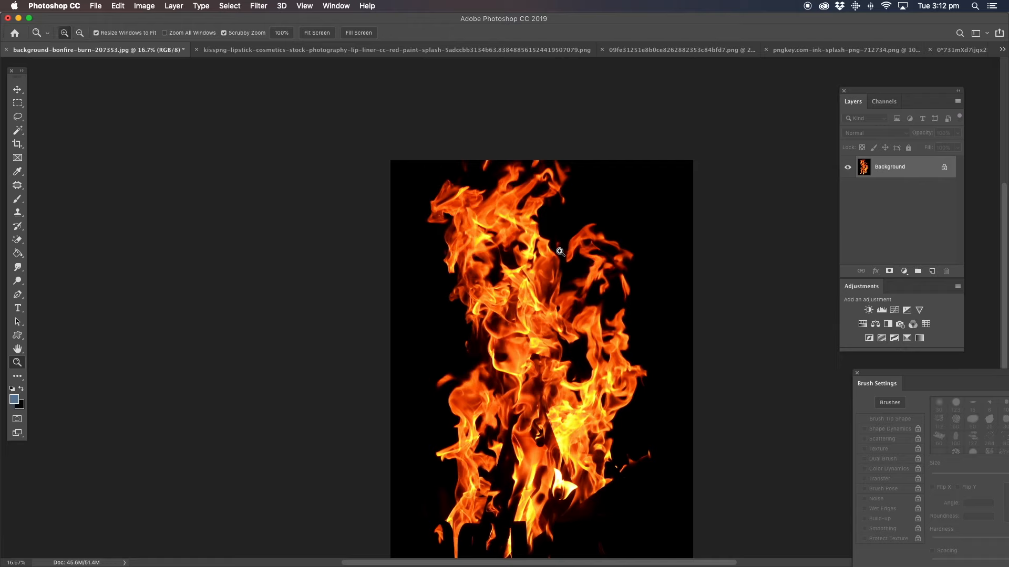
# Step: Copy the splash from pngkey.com-ink-splash-png-712734.png into the kisspng lipstick splash document, move it up, and nudge the crimson splash beneath it
pyautogui.click(841, 50)
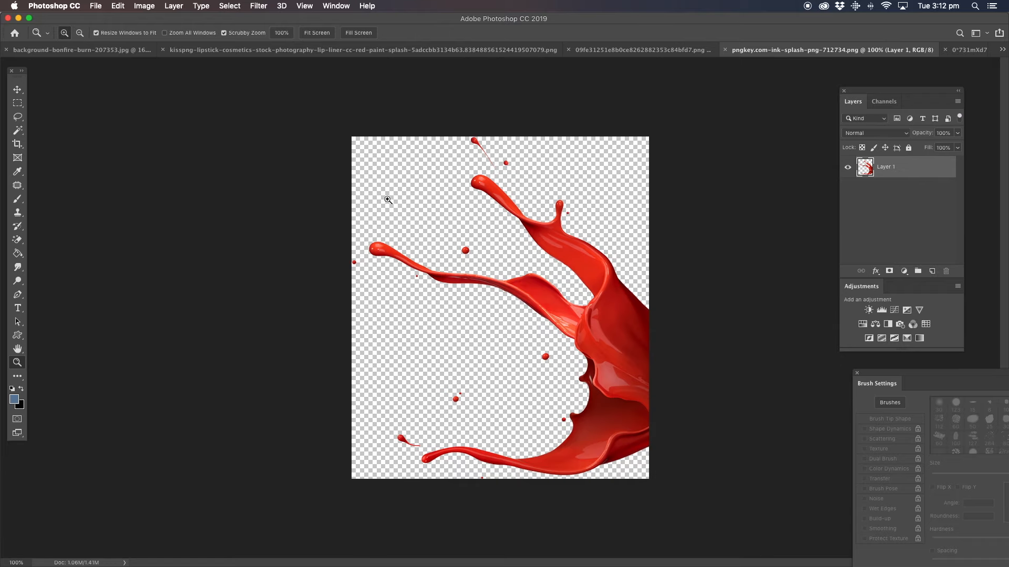
pyautogui.click(18, 89)
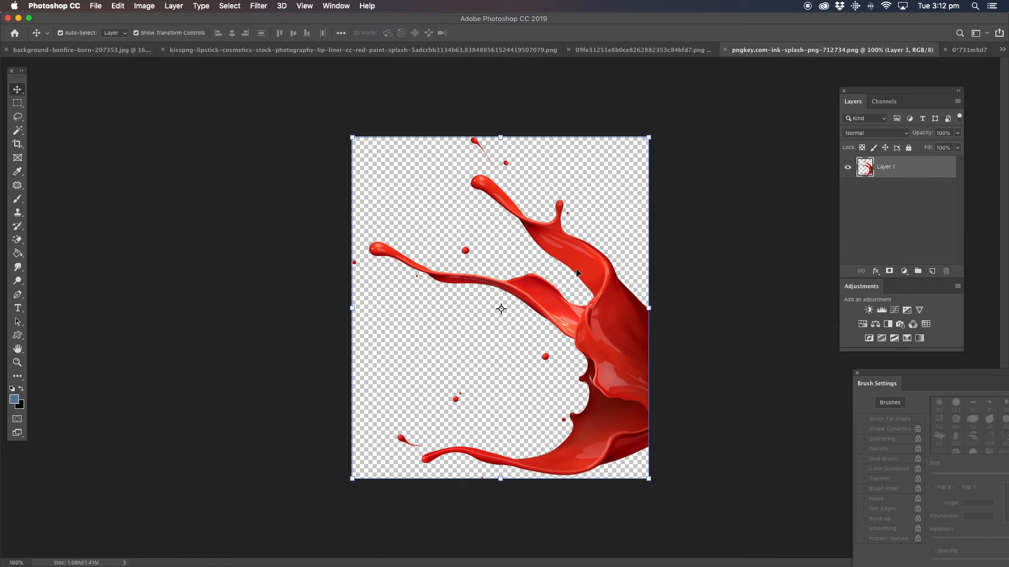
pyautogui.moveTo(582, 266)
pyautogui.mouseDown()
pyautogui.moveTo(563, 264)
pyautogui.moveTo(580, 268)
pyautogui.mouseUp()
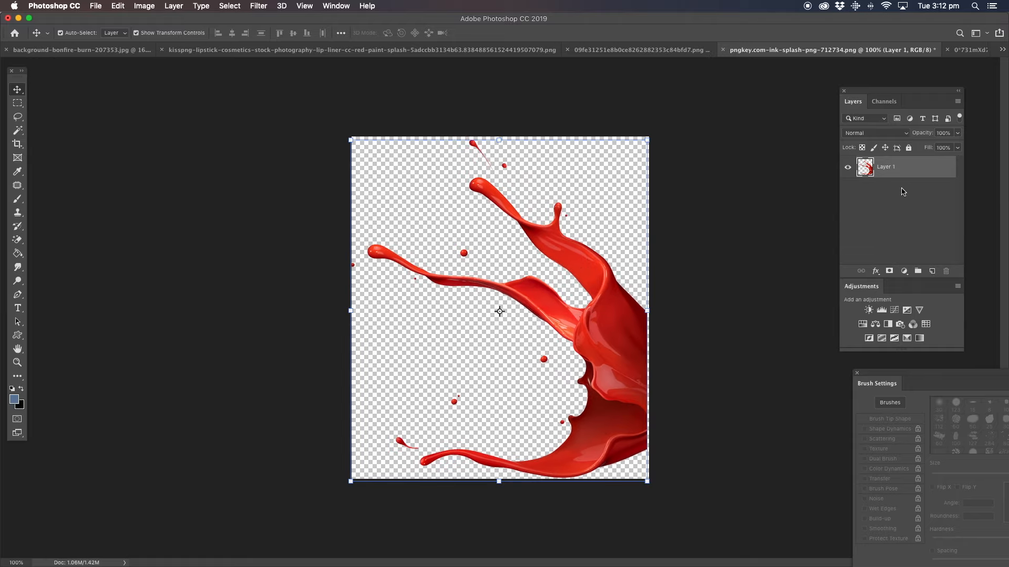
pyautogui.moveTo(588, 266); pyautogui.dragTo(393, 73)
pyautogui.click(262, 50)
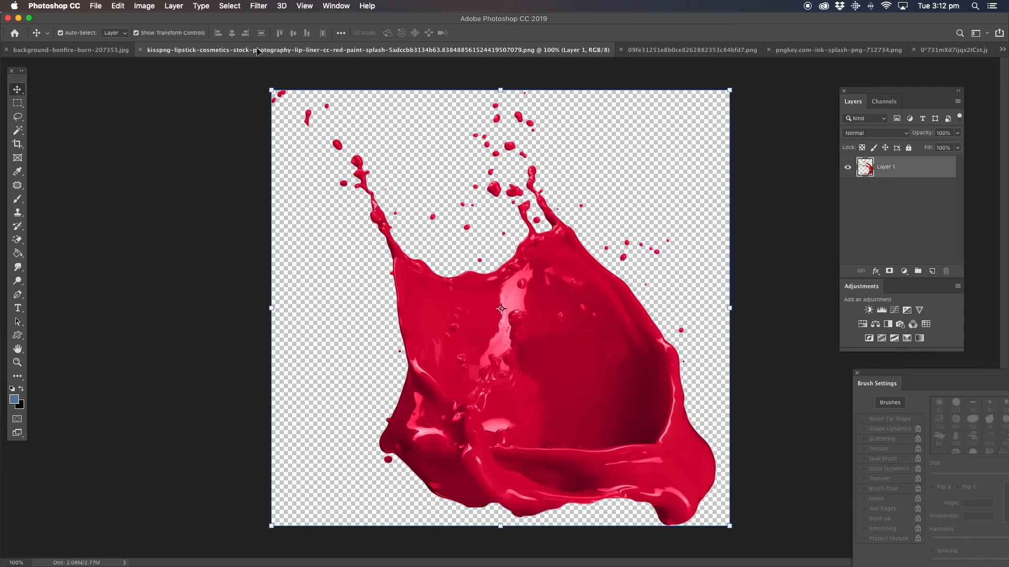
pyautogui.moveTo(497, 345); pyautogui.dragTo(498, 346)
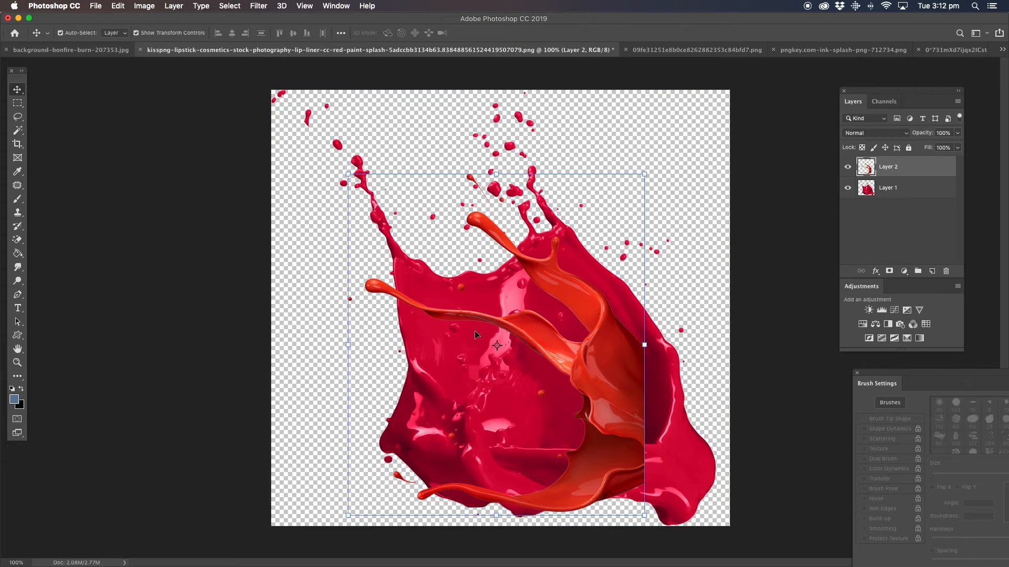
pyautogui.moveTo(603, 315); pyautogui.dragTo(602, 241)
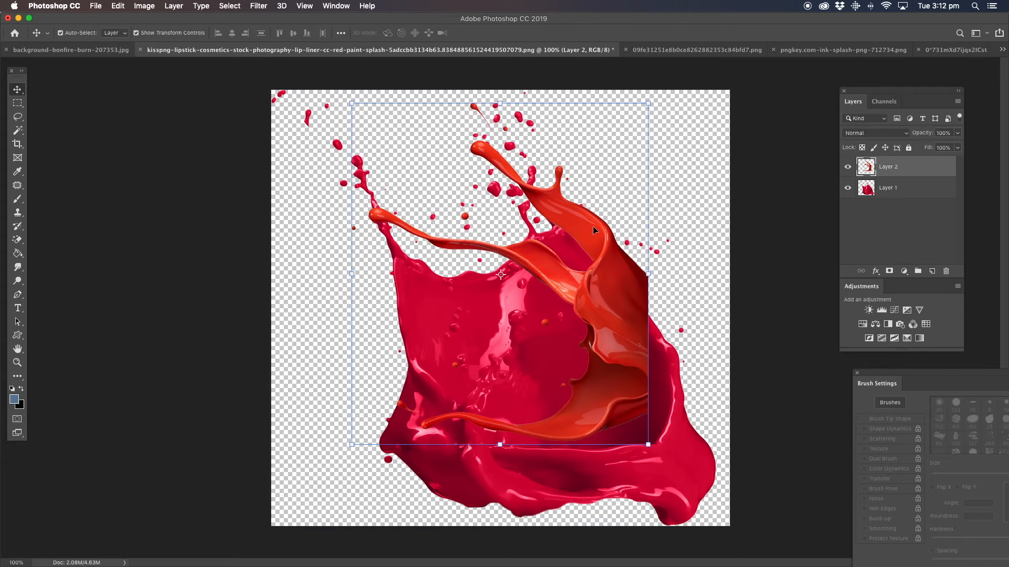
pyautogui.click(656, 362)
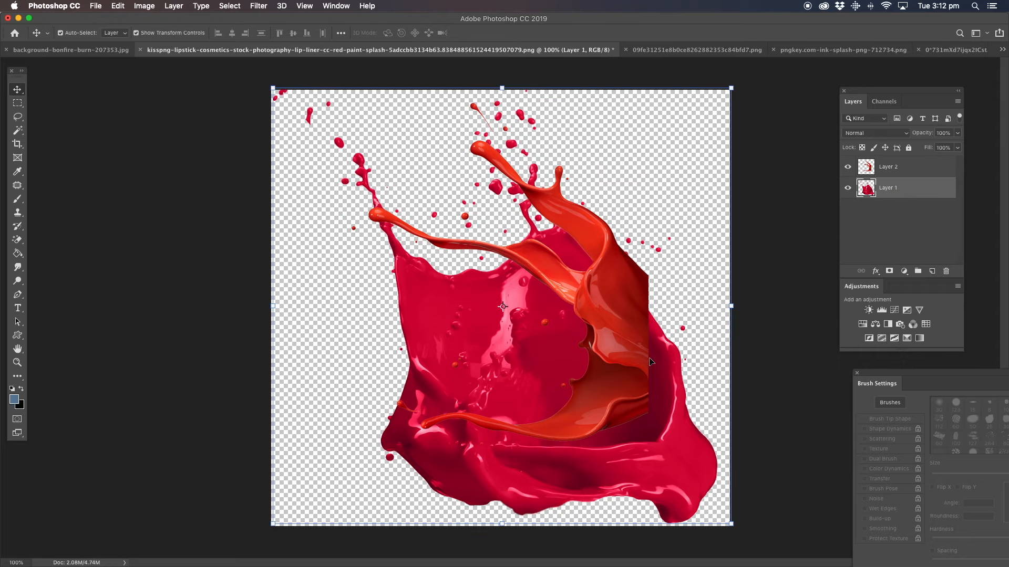
# Step: Shift the crimson splash down behind the orange one, and close the kisspng and pngkey splash documents without saving
pyautogui.moveTo(483, 351); pyautogui.dragTo(469, 372)
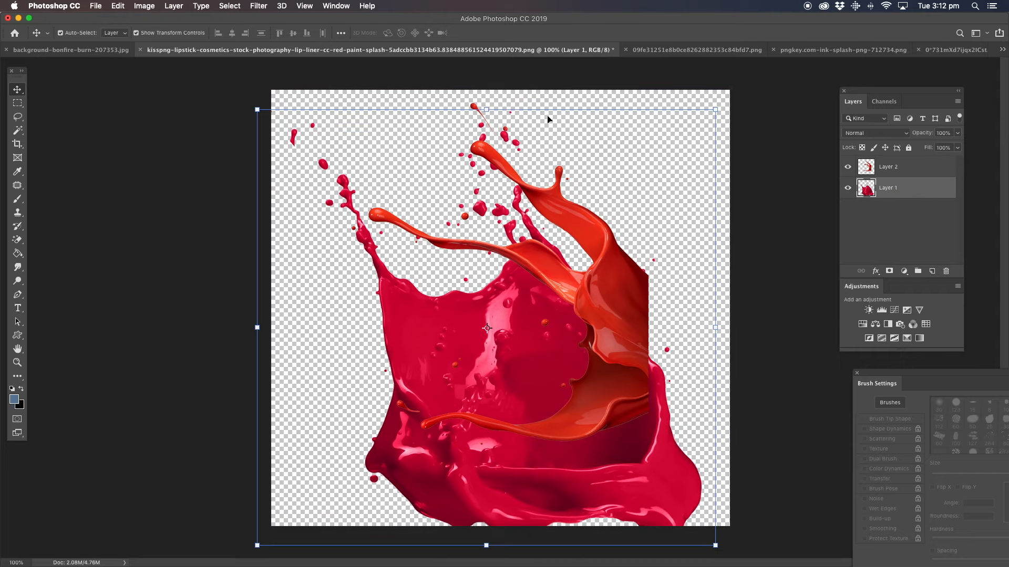
pyautogui.click(140, 50)
pyautogui.click(462, 199)
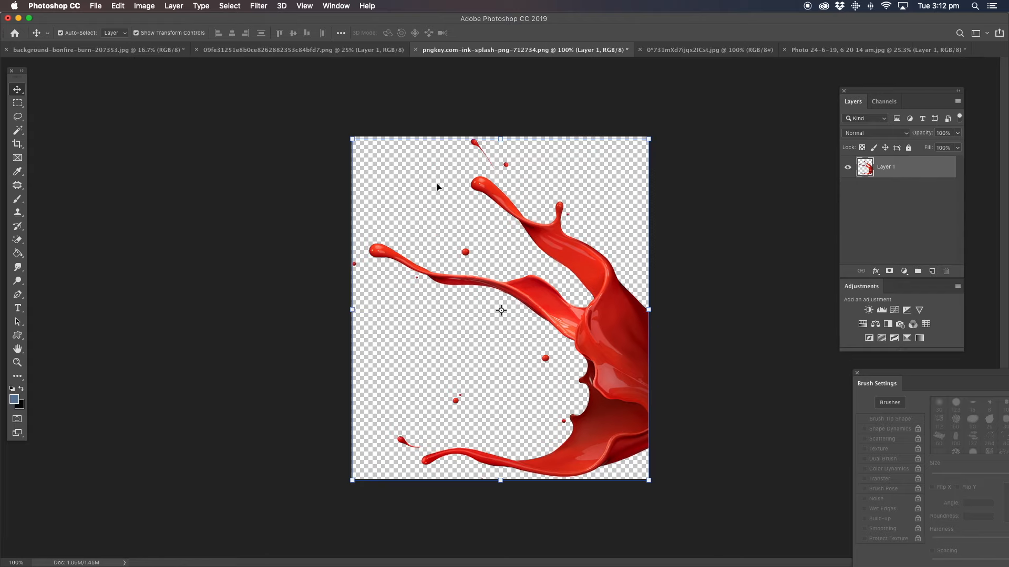
pyautogui.click(415, 50)
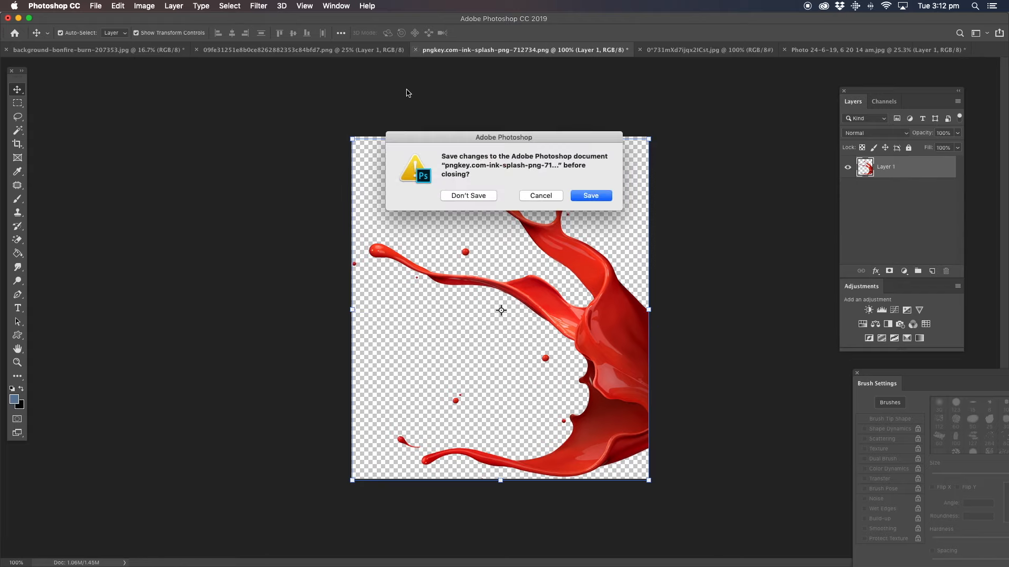
pyautogui.click(466, 196)
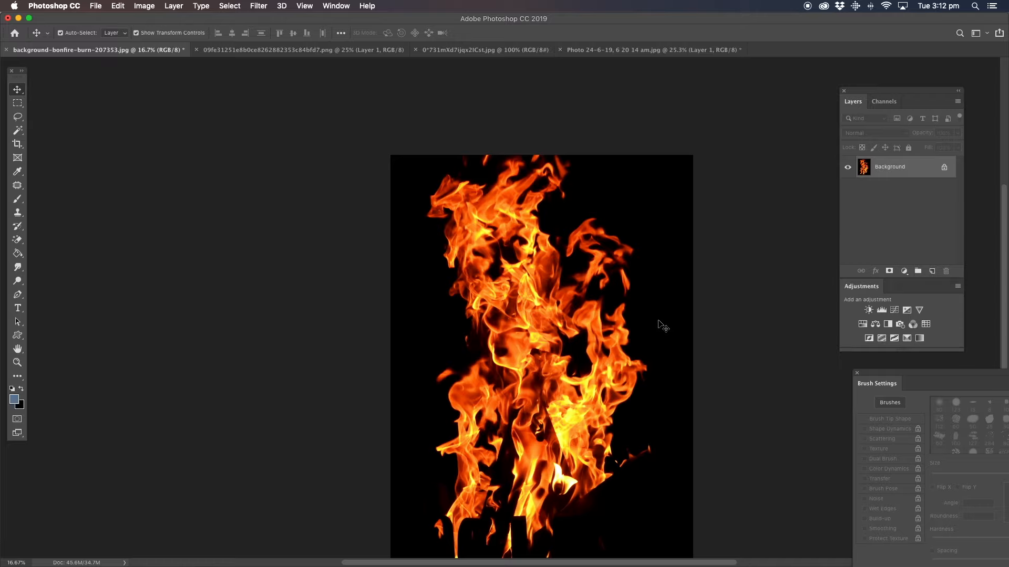
# Step: Center the bonfire image in view and close the Photo 24-6-19 foam document without saving
pyautogui.moveTo(487, 381); pyautogui.dragTo(450, 345)
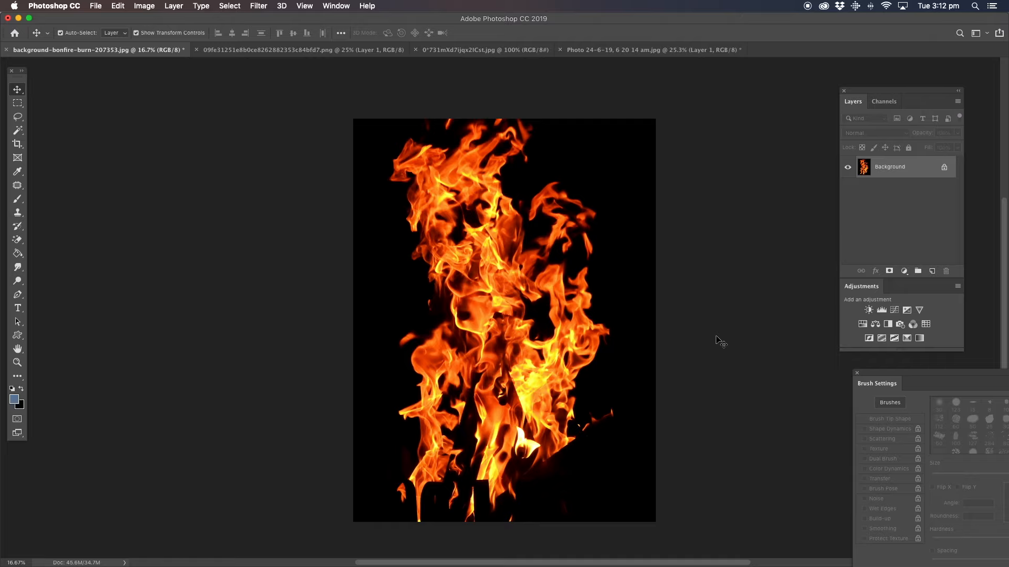
pyautogui.click(572, 50)
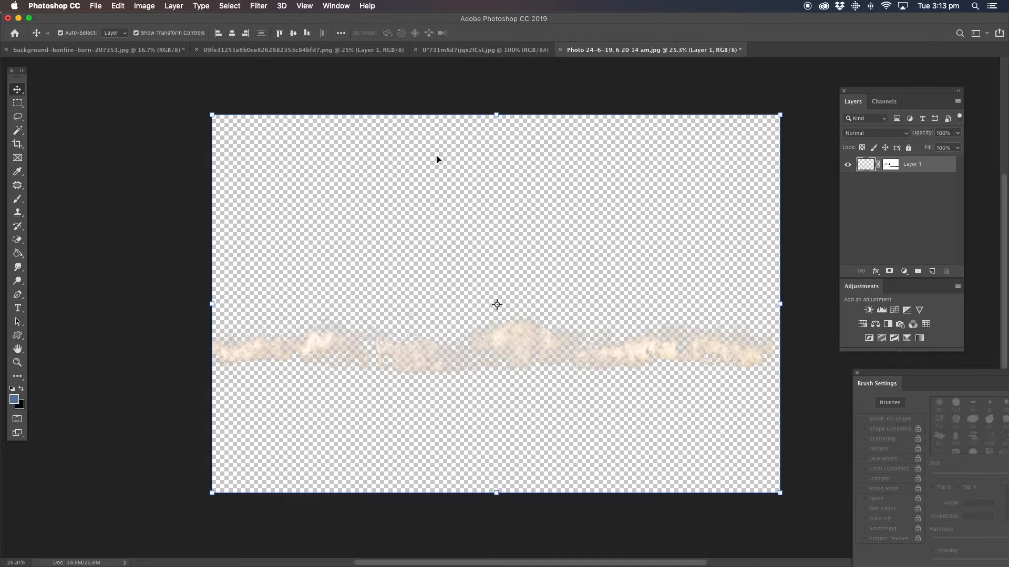
pyautogui.click(560, 50)
pyautogui.click(468, 194)
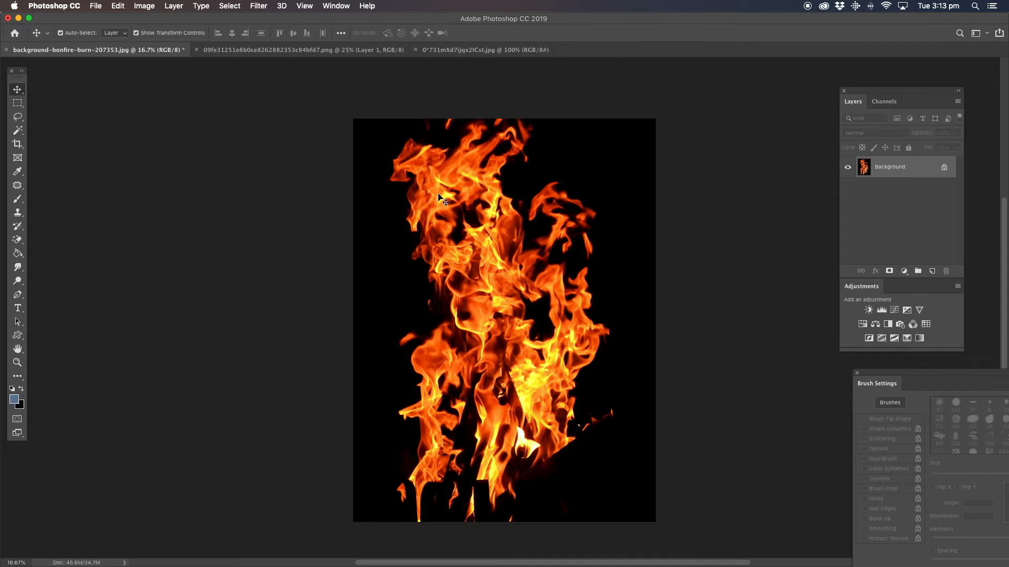
# Step: Duplicate the Background layer of the pointing-hands image 0*731mXd7ijqx2ICst.jpg as Background copy and hide the original
pyautogui.click(432, 50)
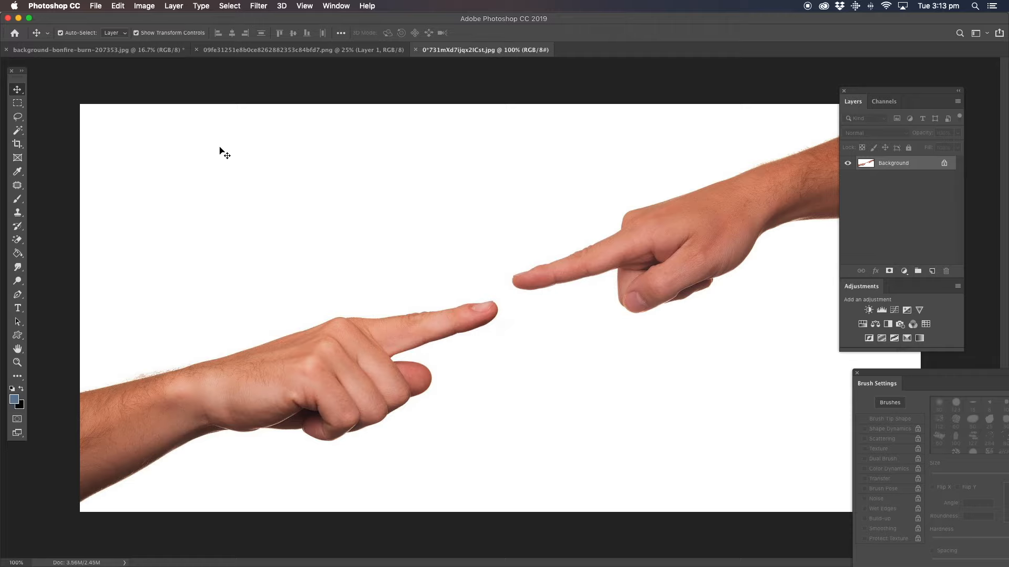
pyautogui.rightClick(888, 166)
pyautogui.click(910, 185)
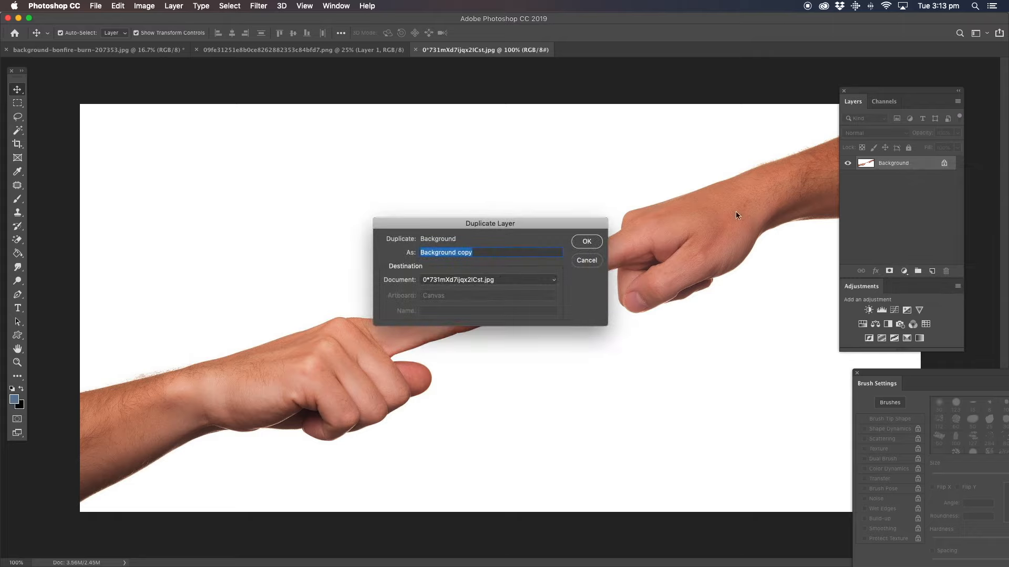
pyautogui.click(587, 242)
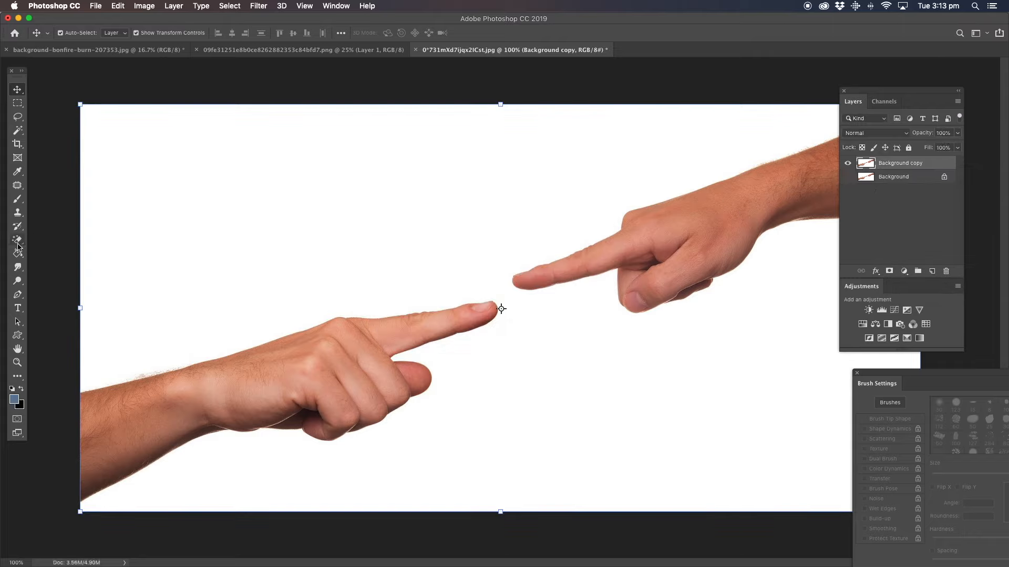
# Step: Erase the white backdrop around both hands with the Magic Eraser at tolerance 30, and move the cut-out slightly up
pyautogui.moveTo(17, 239)
pyautogui.mouseDown()
pyautogui.moveTo(72, 243)
pyautogui.moveTo(74, 262)
pyautogui.mouseUp()
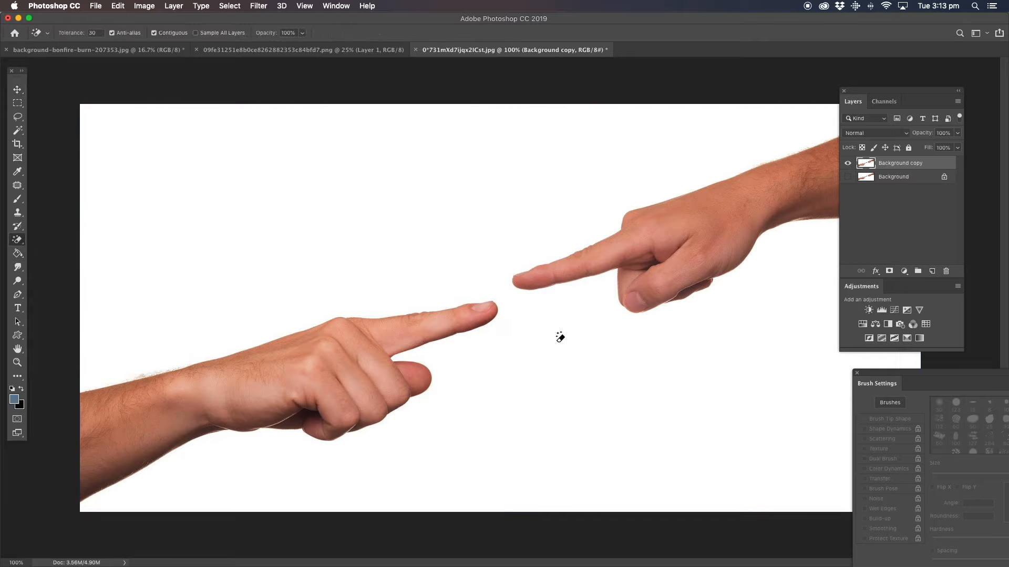
pyautogui.click(582, 364)
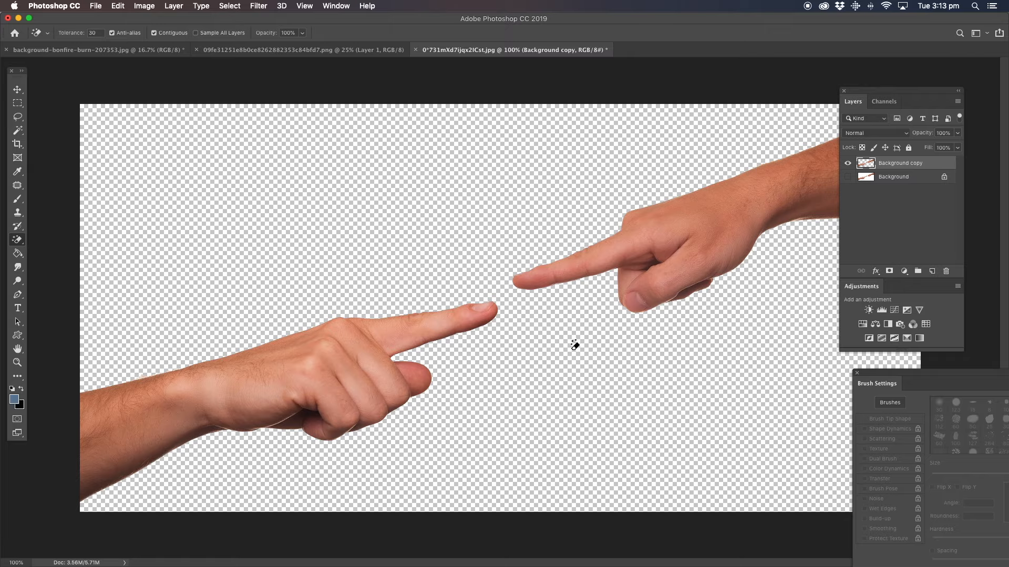
pyautogui.click(17, 89)
pyautogui.moveTo(377, 335)
pyautogui.mouseDown()
pyautogui.moveTo(360, 342)
pyautogui.moveTo(383, 323)
pyautogui.mouseUp()
pyautogui.moveTo(319, 334); pyautogui.dragTo(325, 309)
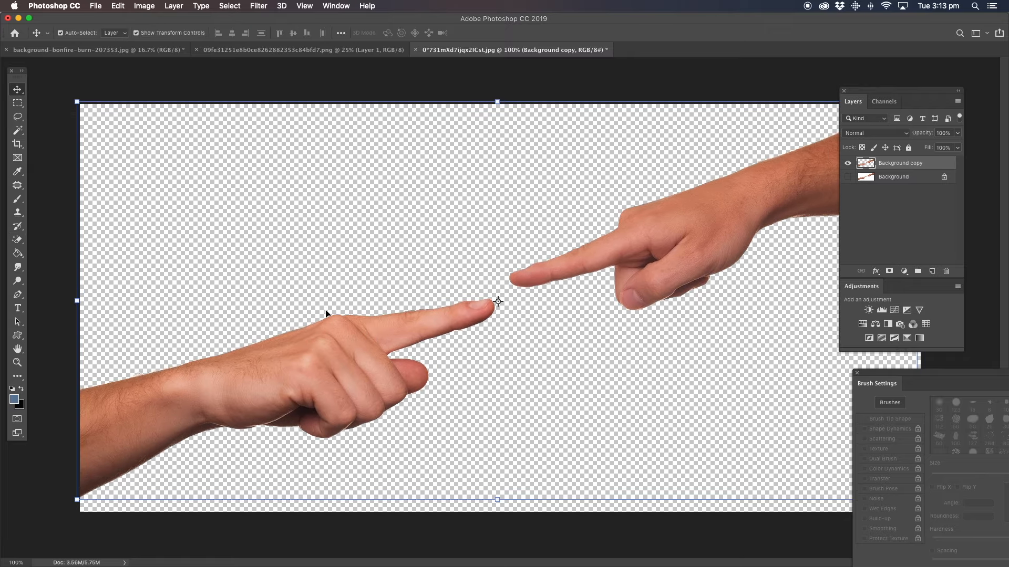
# Step: Close the pointing-hands document without saving and close the wide red splash document, keeping only the bonfire image open
pyautogui.click(415, 50)
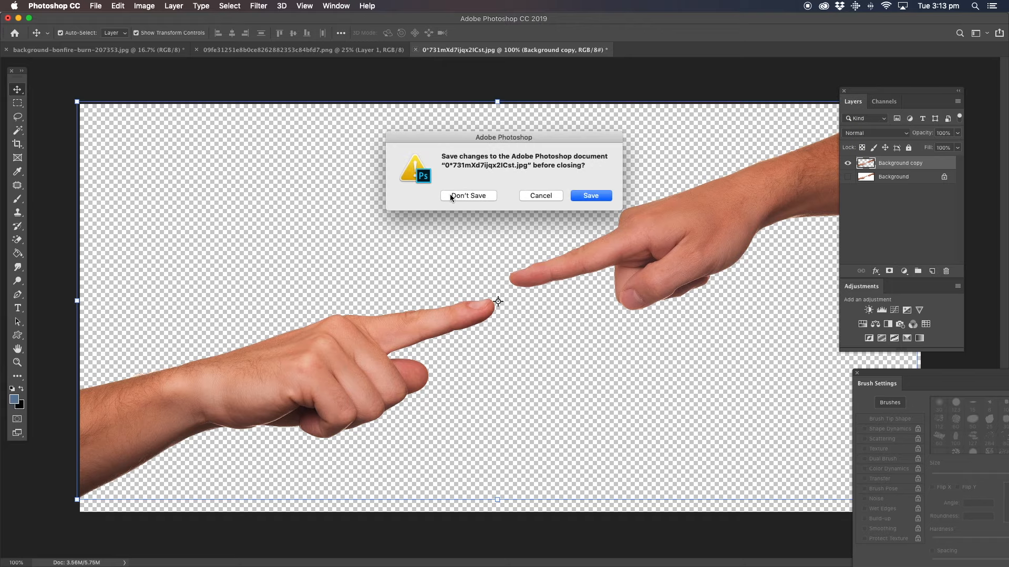
pyautogui.click(452, 193)
pyautogui.click(276, 50)
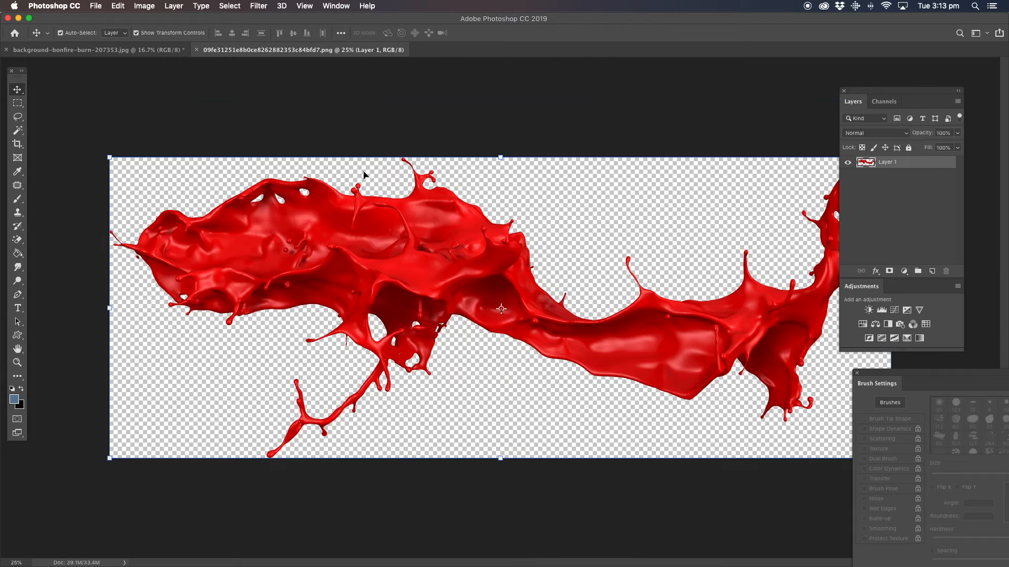
pyautogui.click(195, 50)
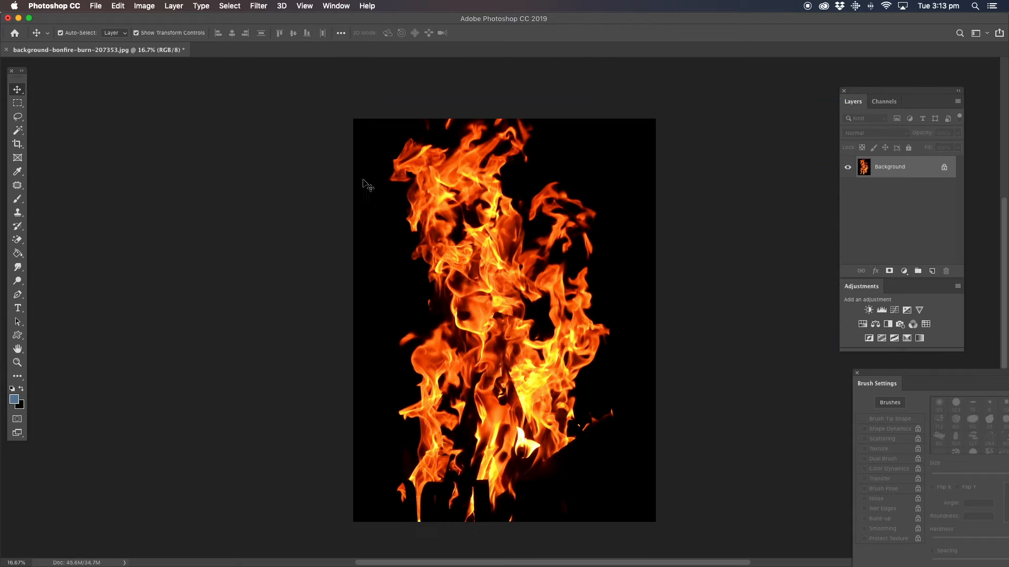